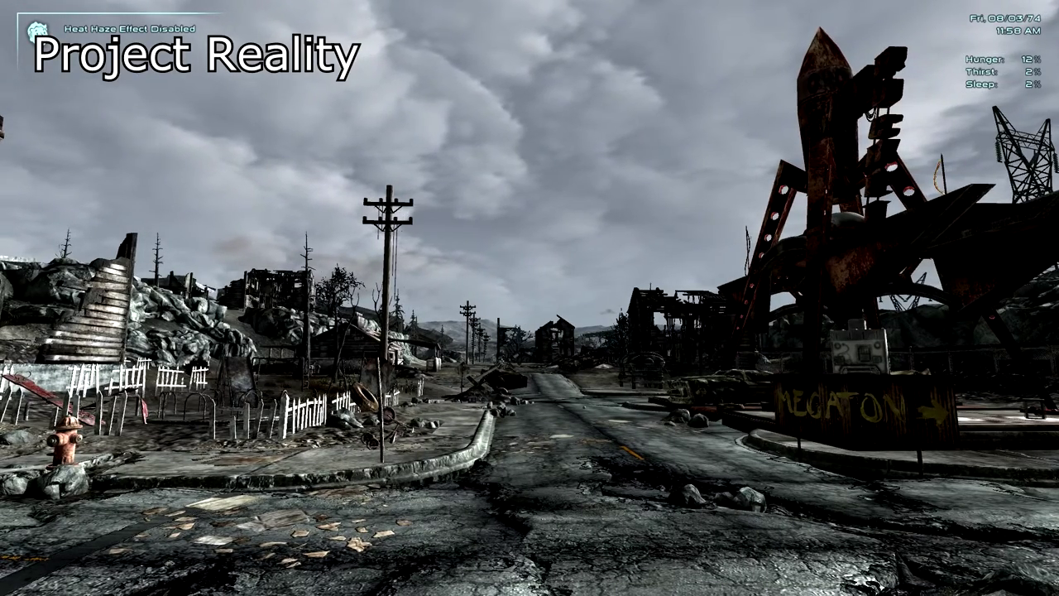
key("m")
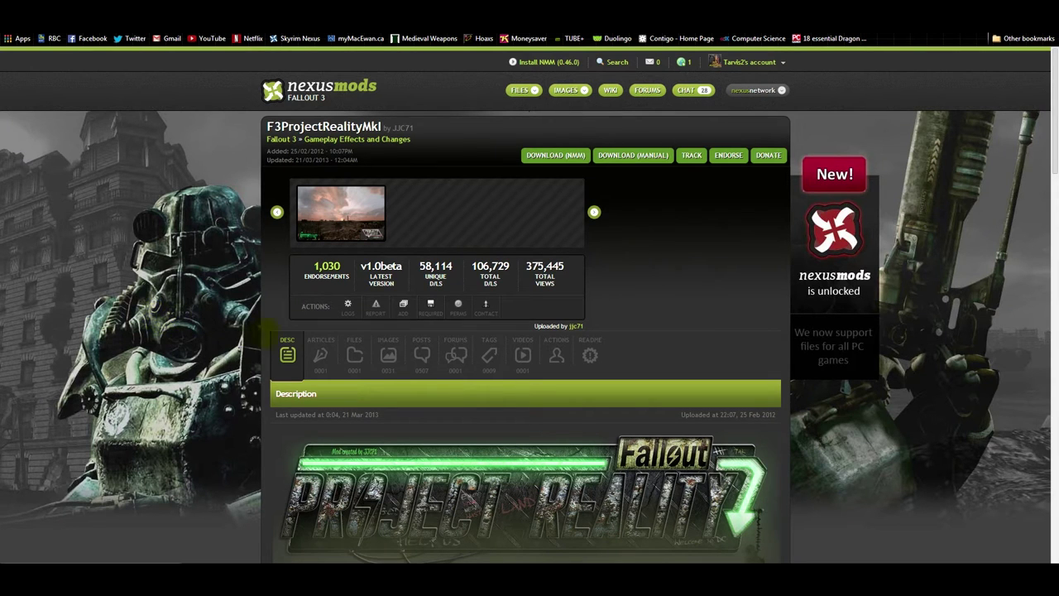
Step: Download the F3ProjectRealityMkI main file with the mod manager from the mod's files list
left_click(354, 356)
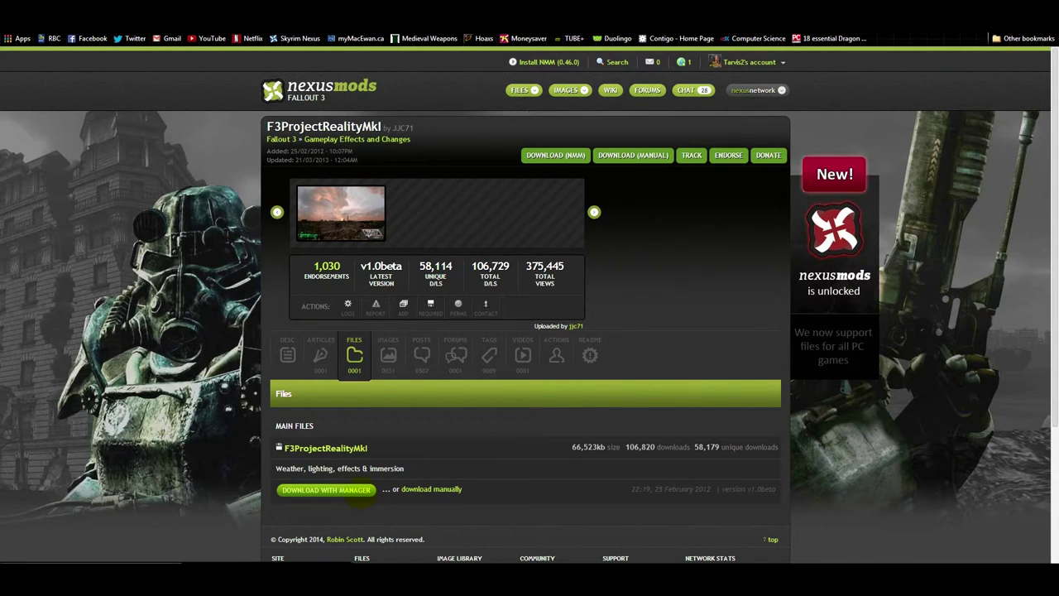
left_click(348, 490)
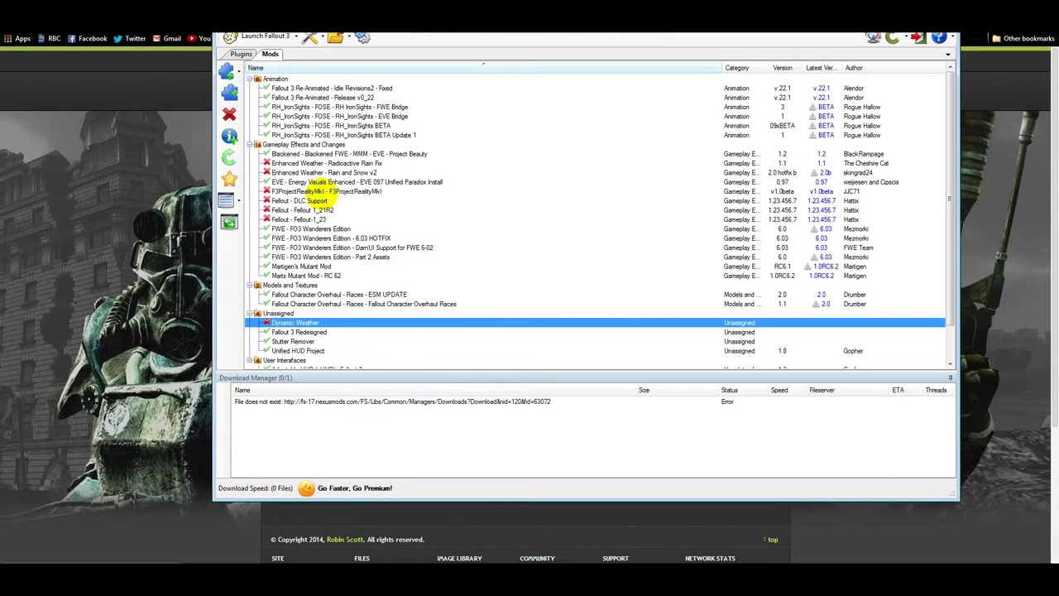
Step: In Nexus Mod Manager, activate the F3ProjectRealityMkI mod
left_click(320, 191)
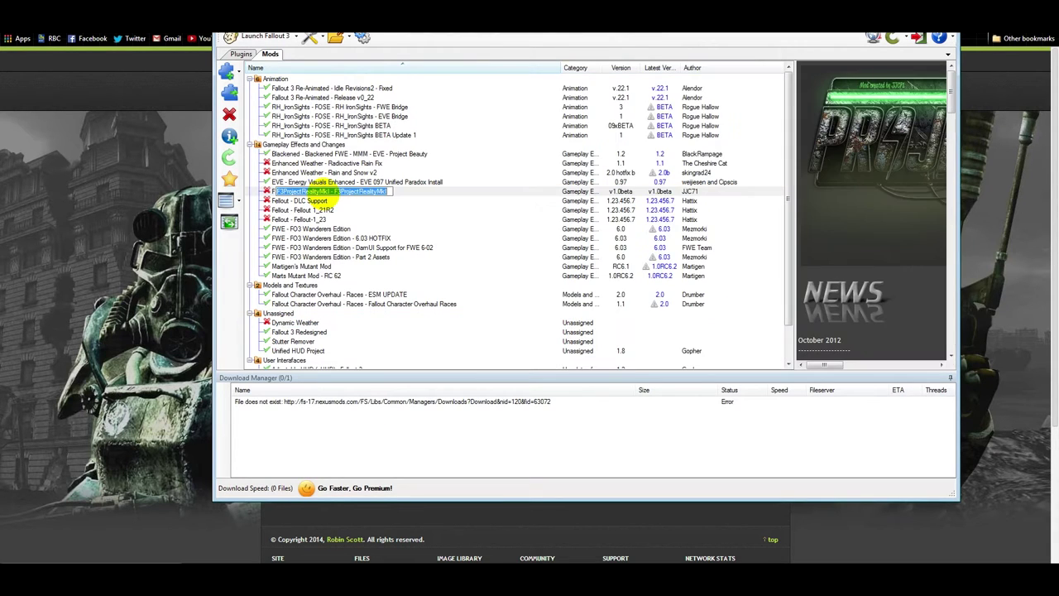
key("Return")
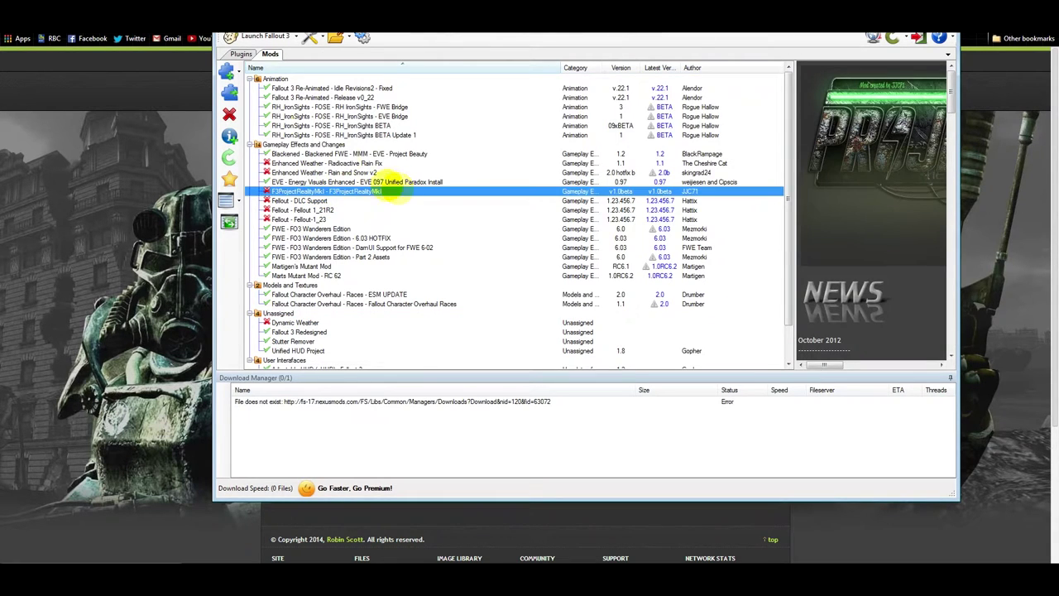
left_click(231, 93)
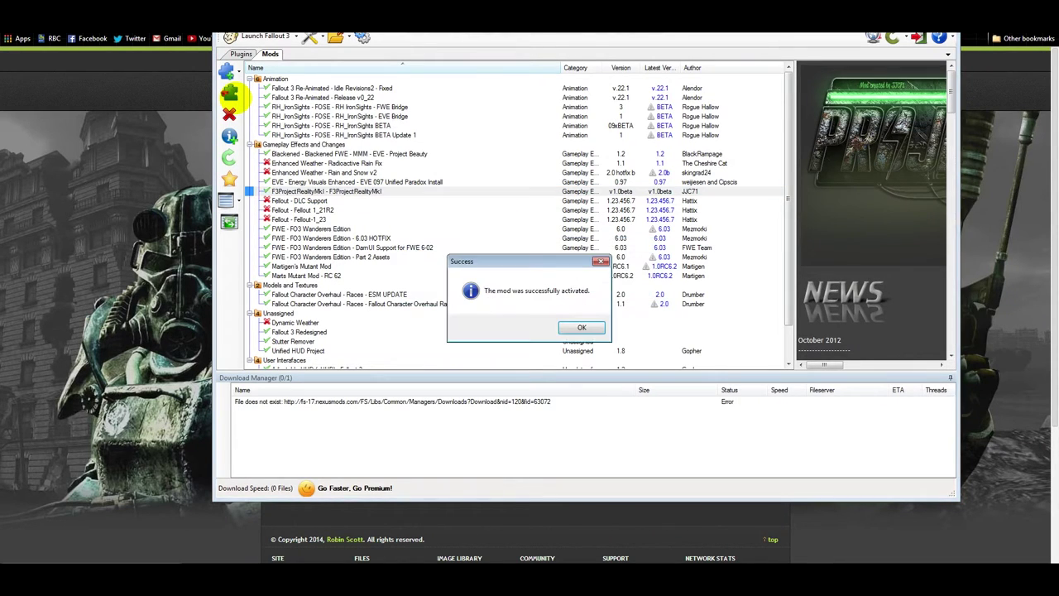
left_click(581, 327)
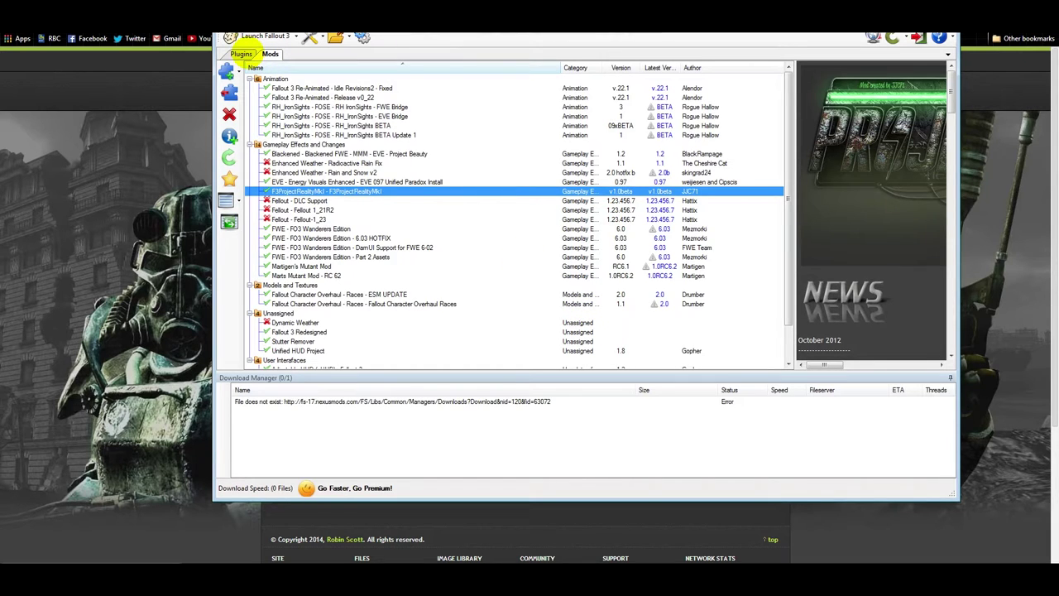
Step: Look through the list of installed plugins
left_click(240, 53)
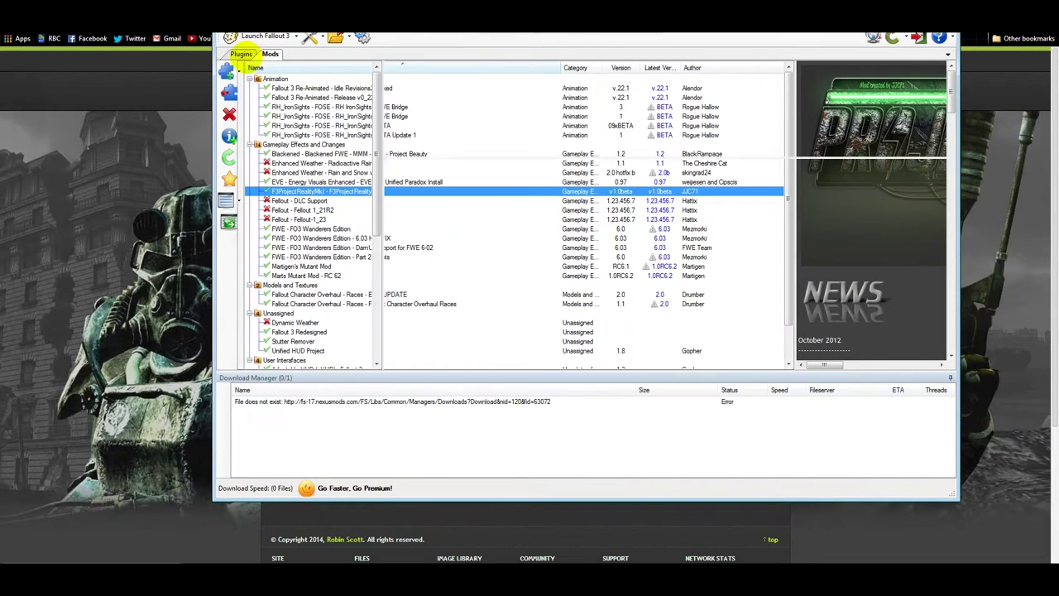
left_click_drag(374, 130, 376, 276)
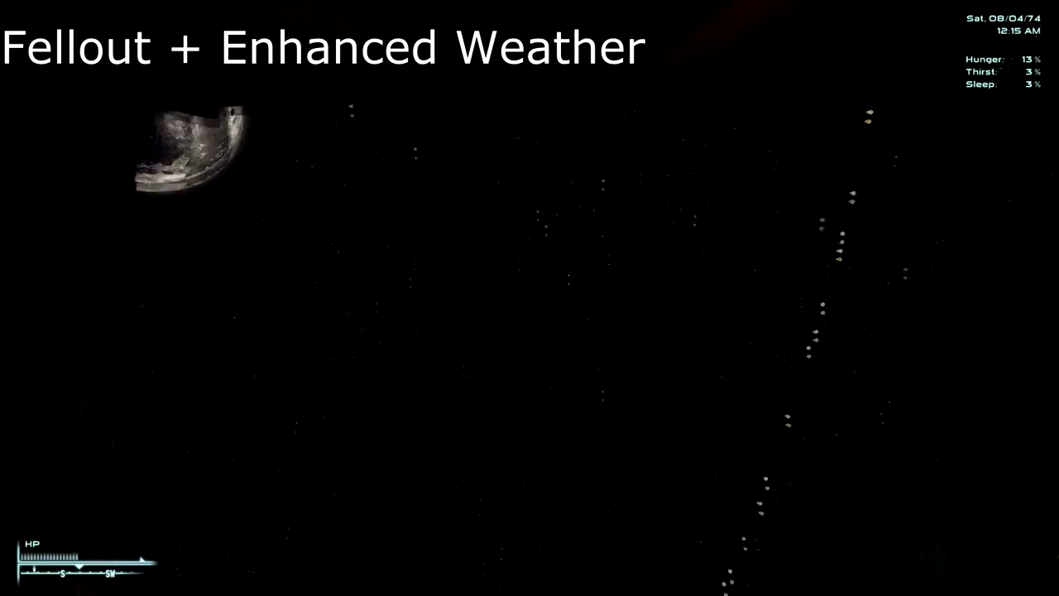
Step: In Fallout 3, run the heavy snow and heavy rain tests from the Pip-Boy's Enhanced Weather Settings
key("Tab")
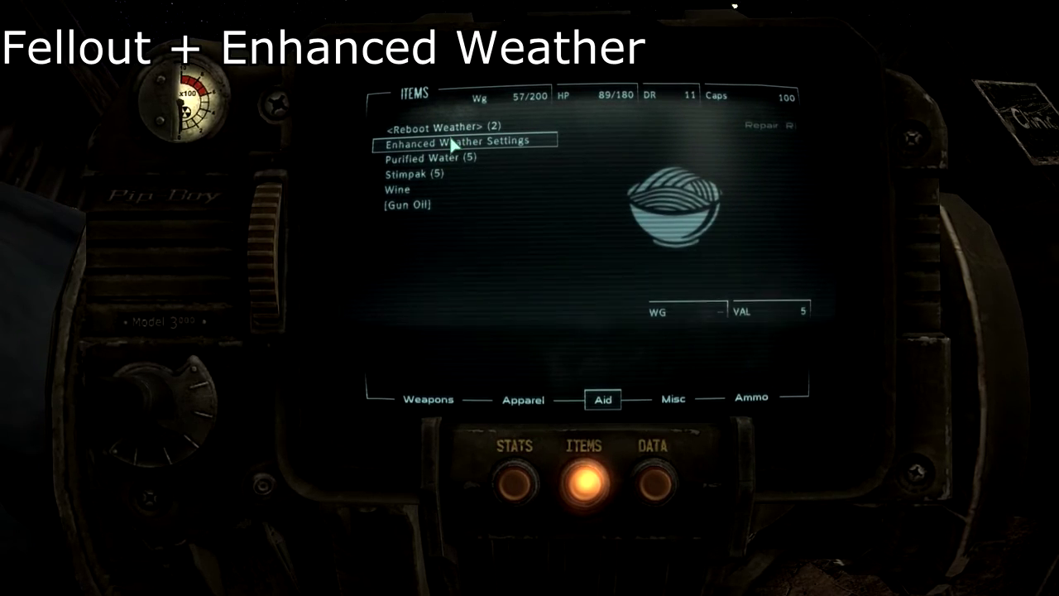
left_click(457, 149)
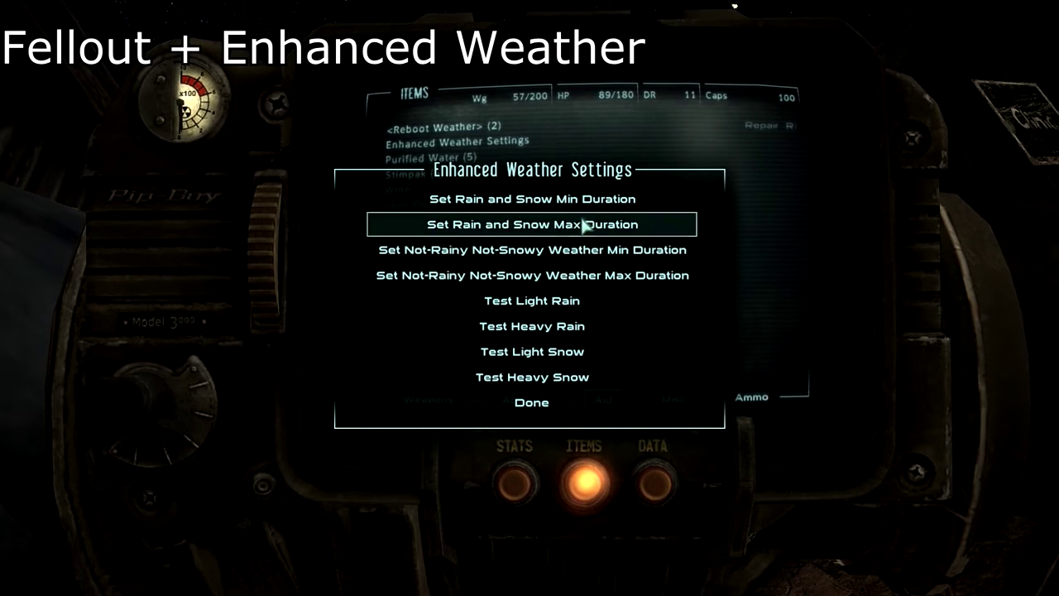
left_click(606, 376)
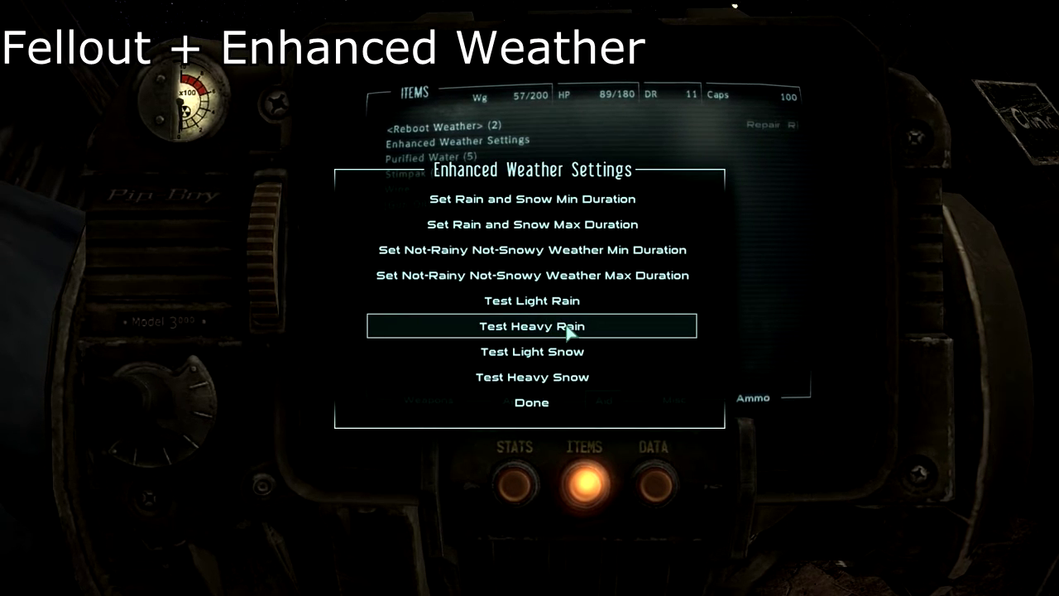
left_click(565, 328)
left_click(533, 409)
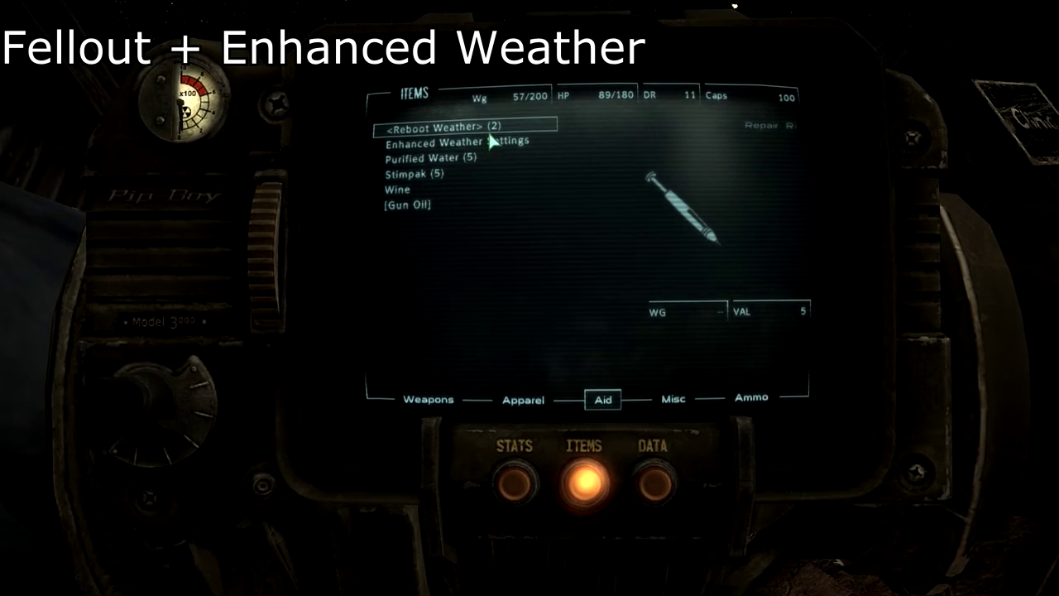
key("Tab")
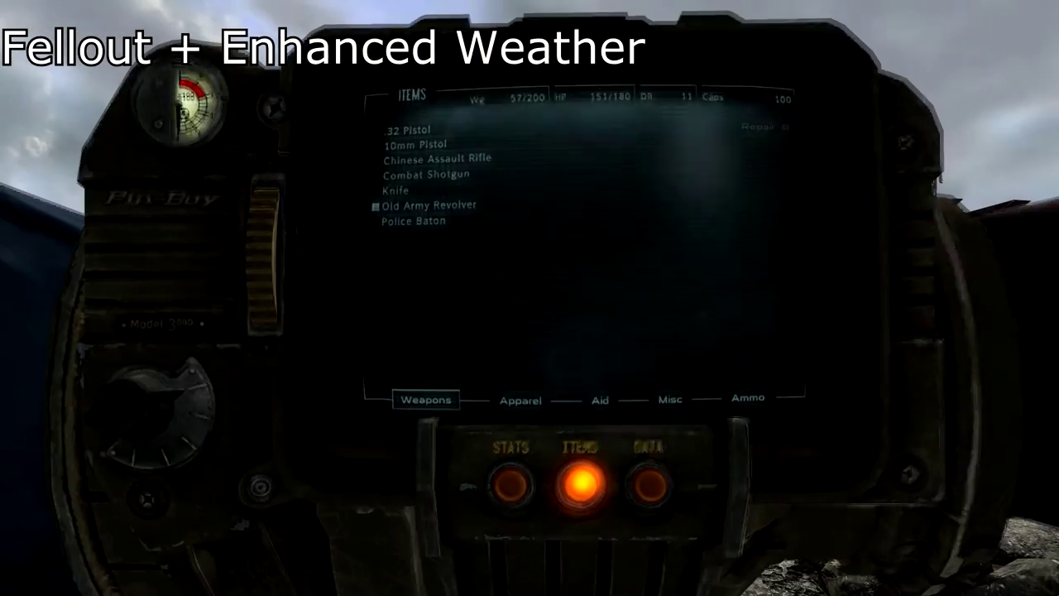
Step: Run the light rain test from Enhanced Weather Settings among the Pip-Boy's aid items and return to the game world
left_click(523, 400)
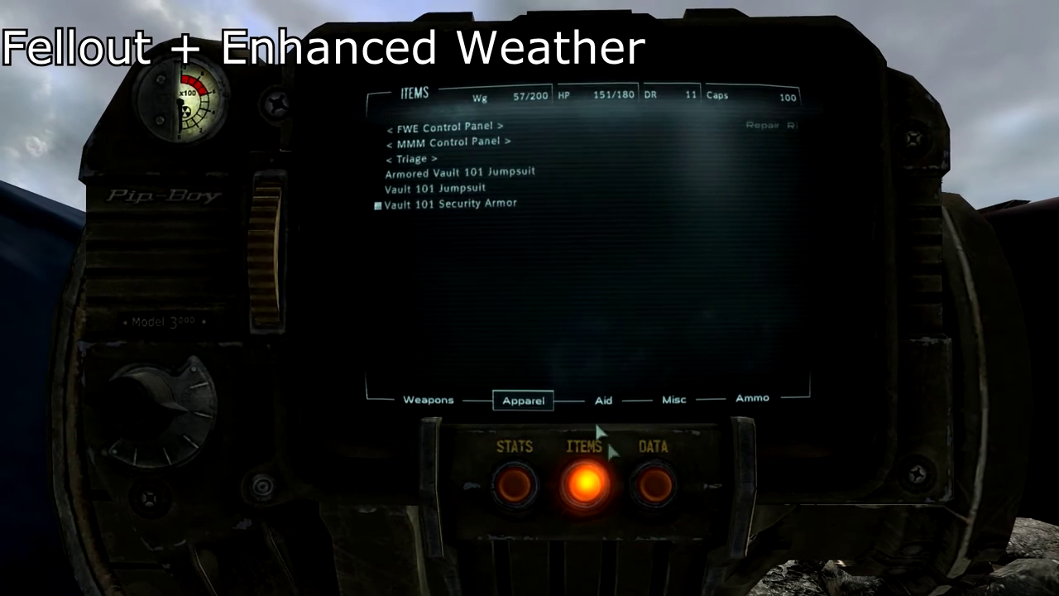
left_click(601, 400)
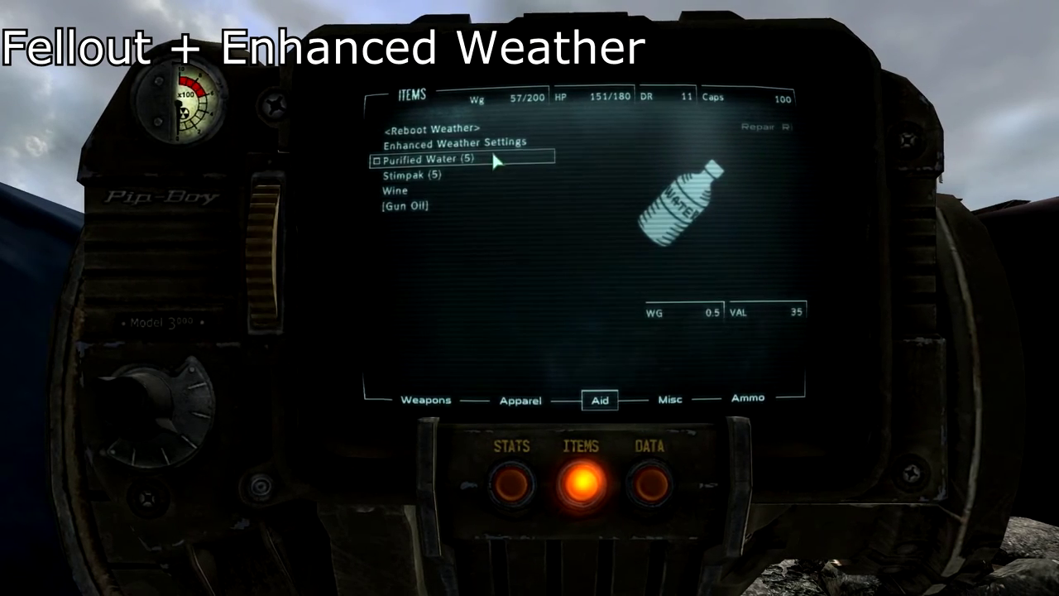
left_click(463, 142)
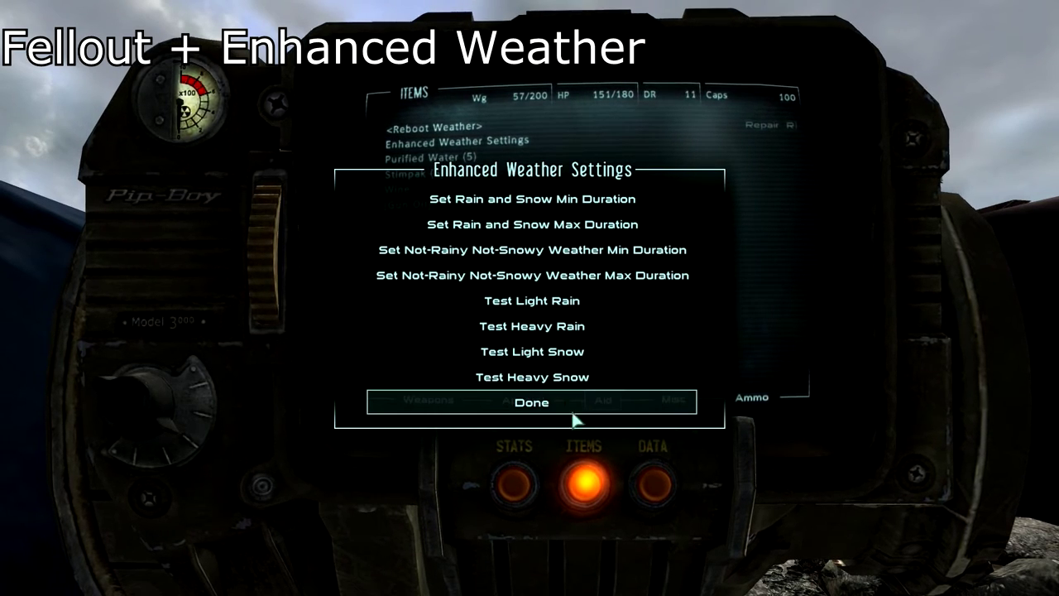
left_click(531, 304)
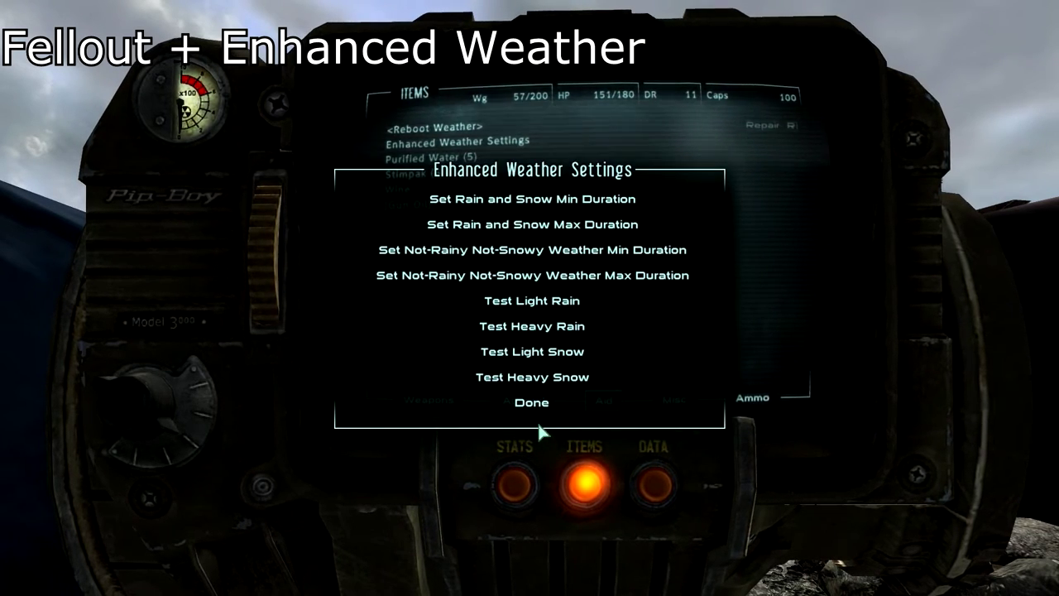
left_click(532, 405)
key("Tab")
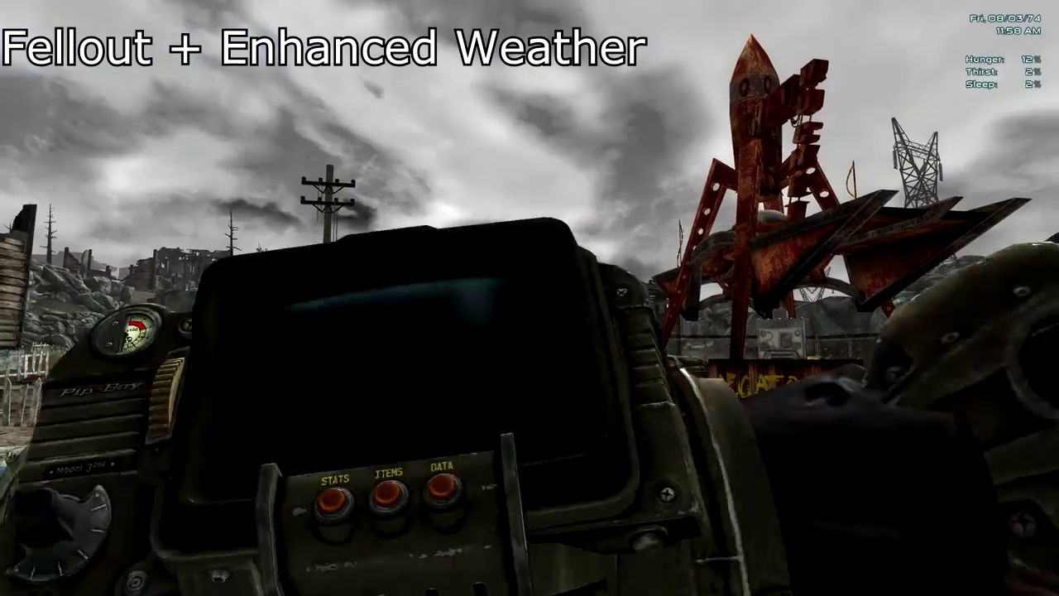
mouse_move(529, 298)
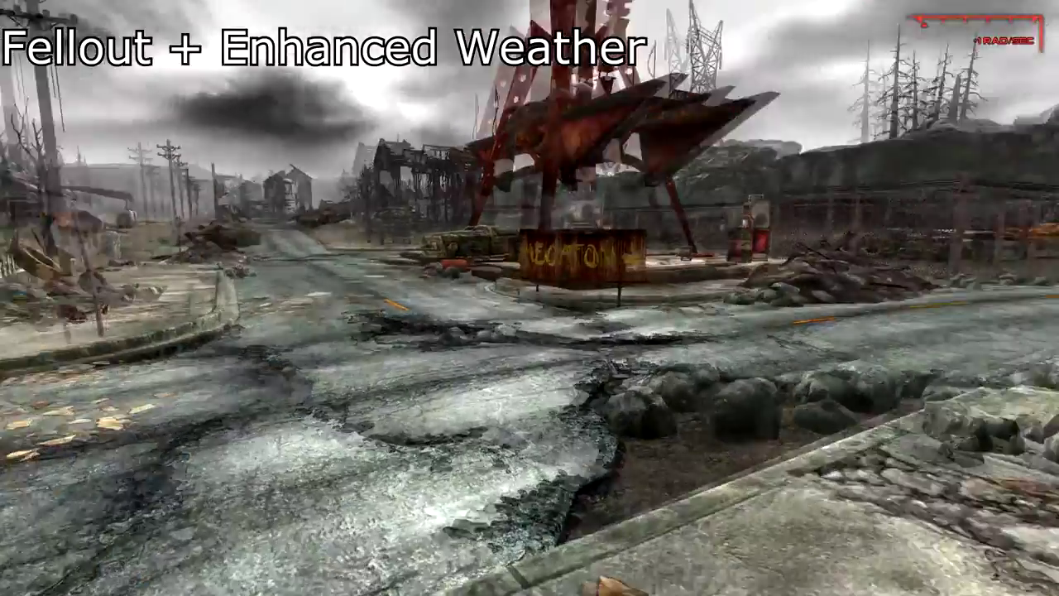
mouse_move(530, 297)
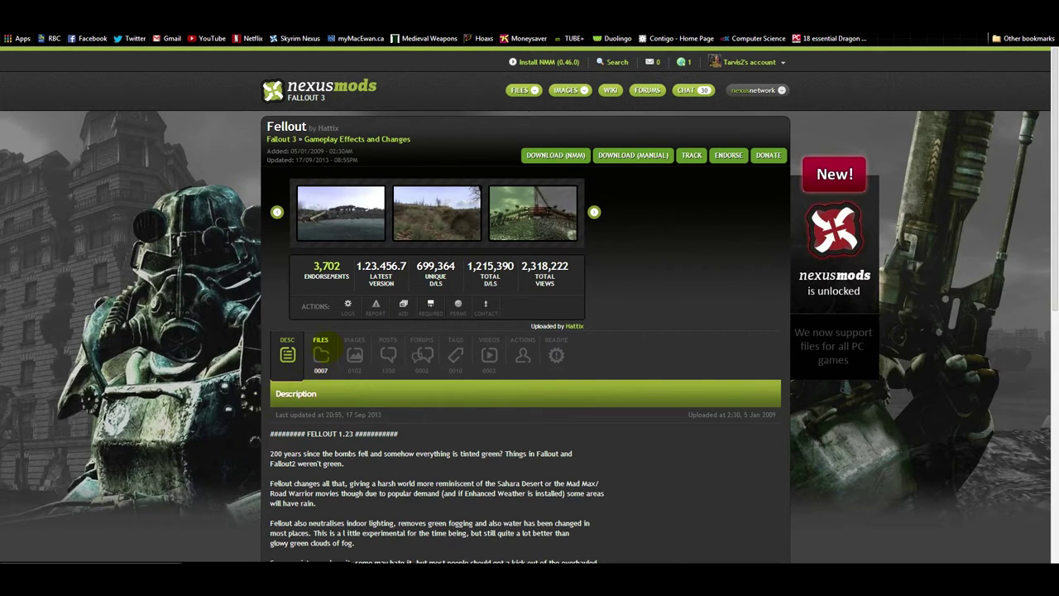
Step: On the Fellout page at Nexus Mods, review the main and optional files offered for download
left_click(321, 354)
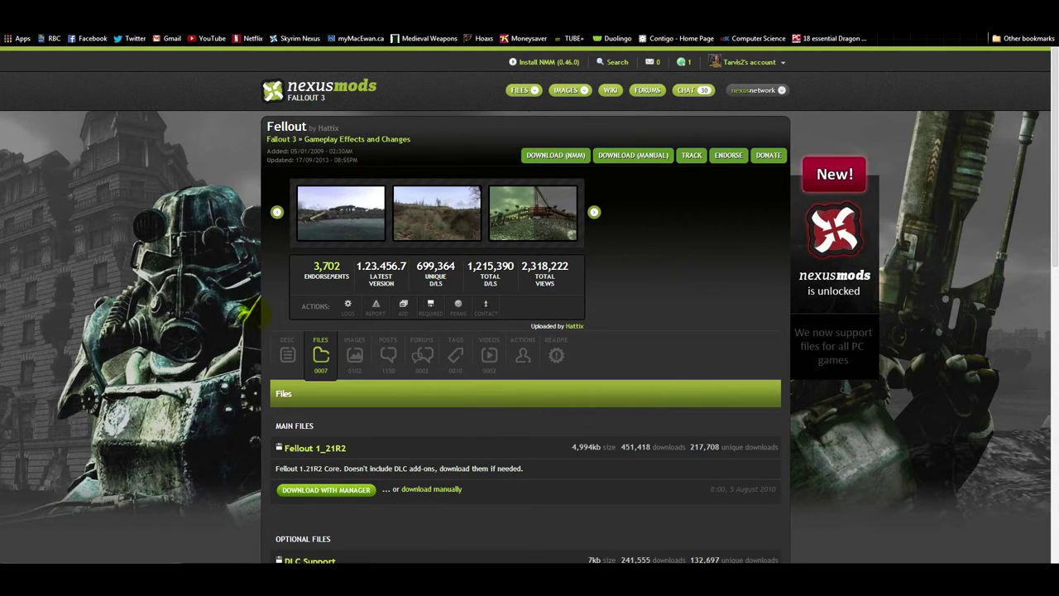
scroll(244, 313, "down", 3)
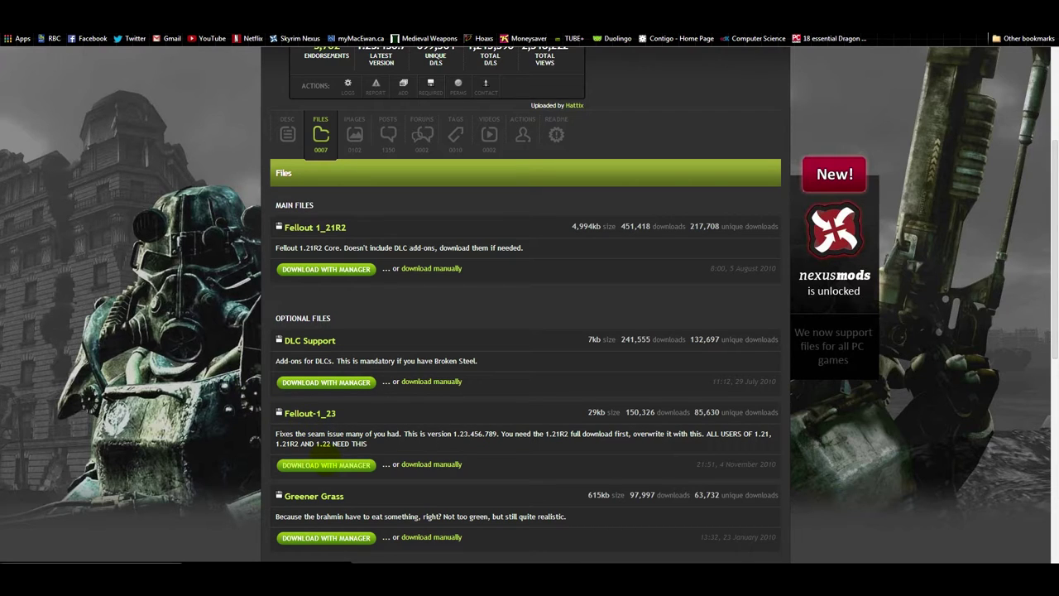
scroll(327, 459, "down", 1)
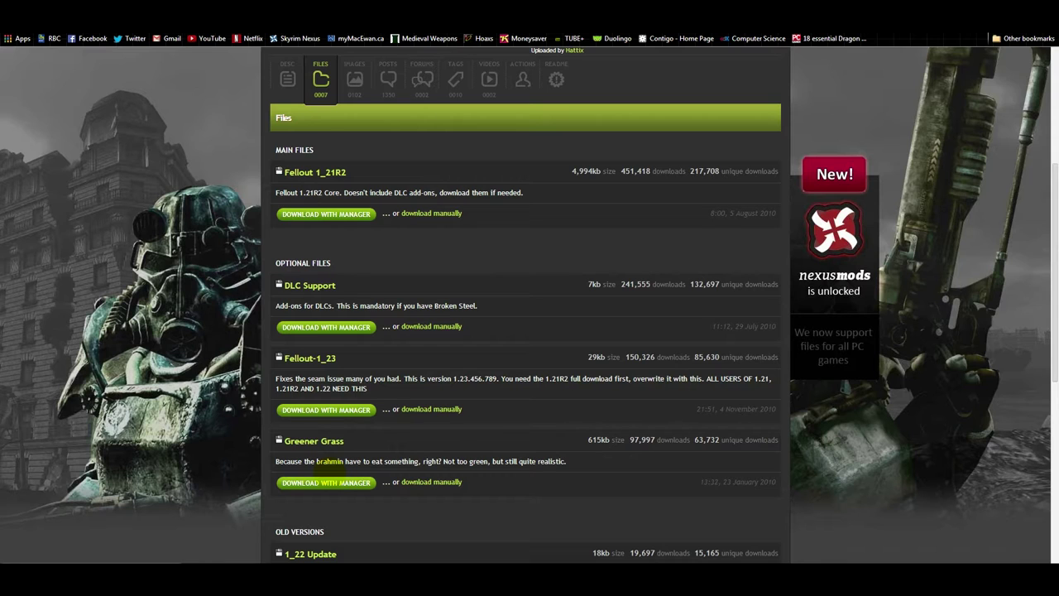
scroll(359, 459, "up", 3)
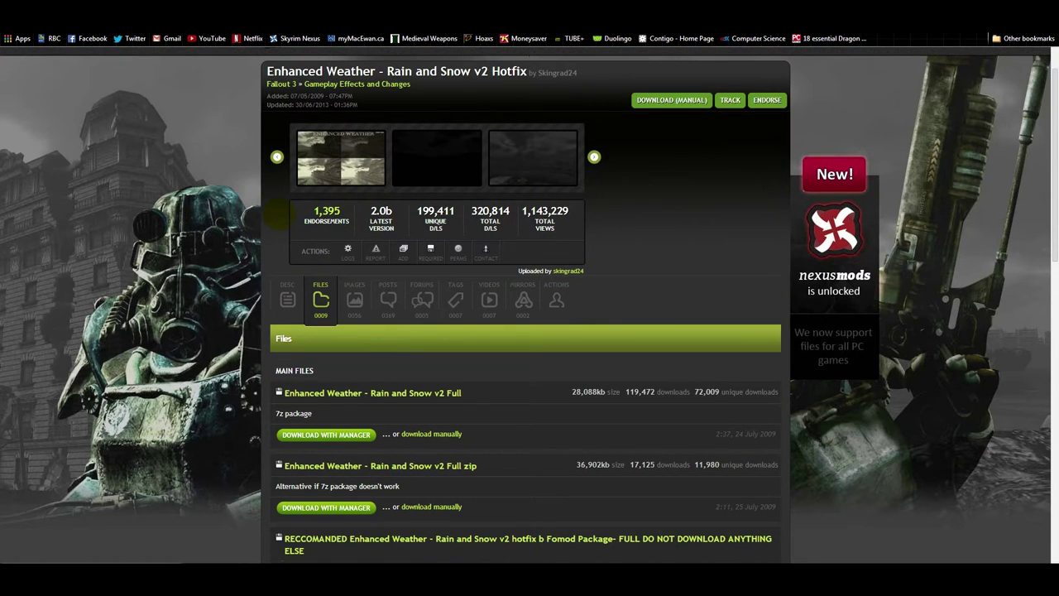
Step: Review the download files for Enhanced Weather - Rain and Snow v2 Hotfix and for the Radioactive Rain fix
scroll(525, 331, "down", 2)
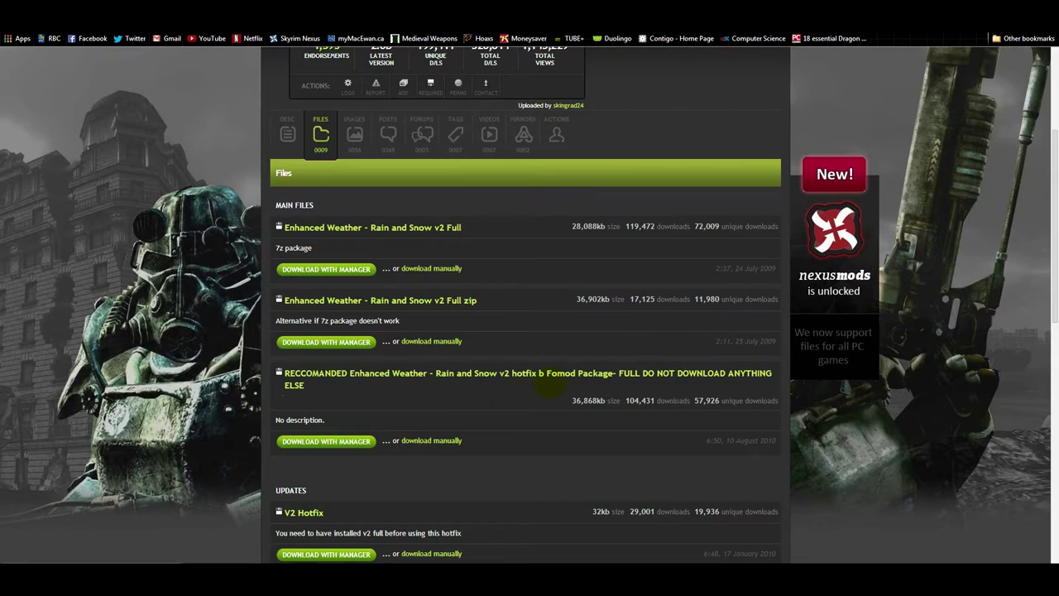
scroll(571, 411, "up", 1)
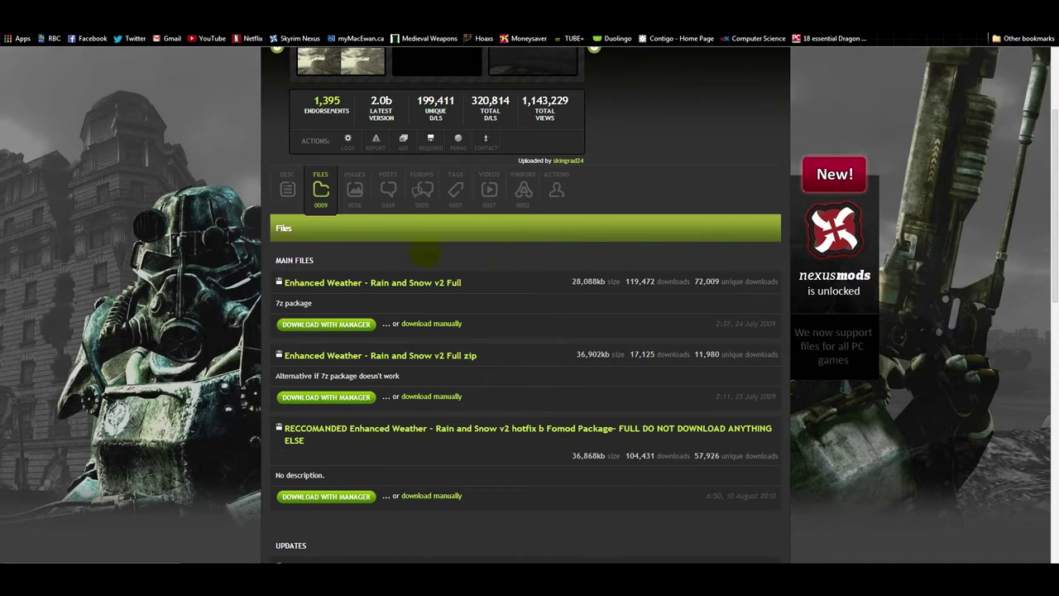
scroll(488, 379, "down", 1)
scroll(488, 378, "down", 1)
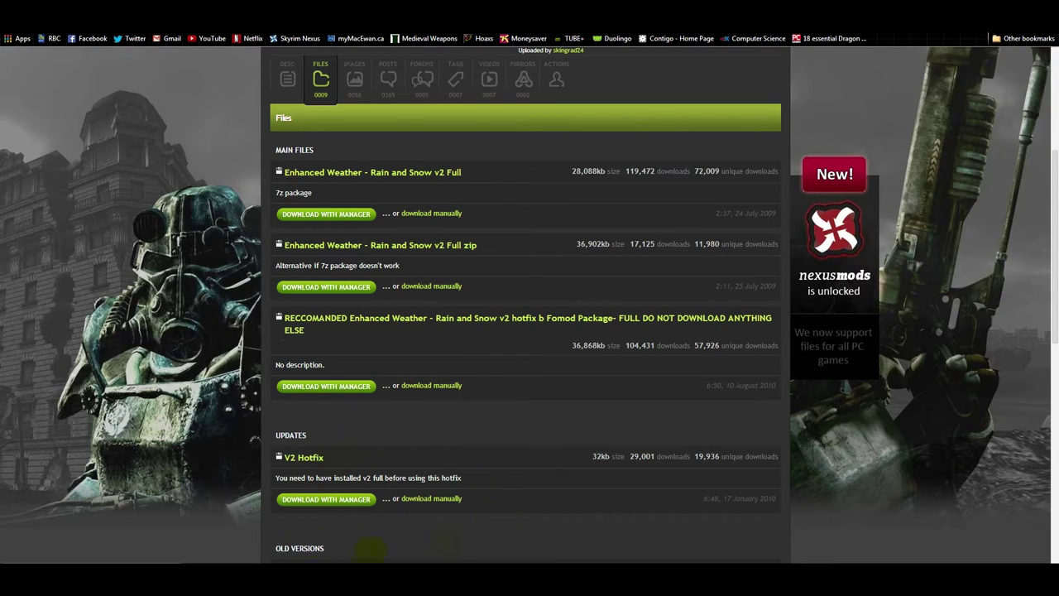
scroll(363, 417, "up", 3)
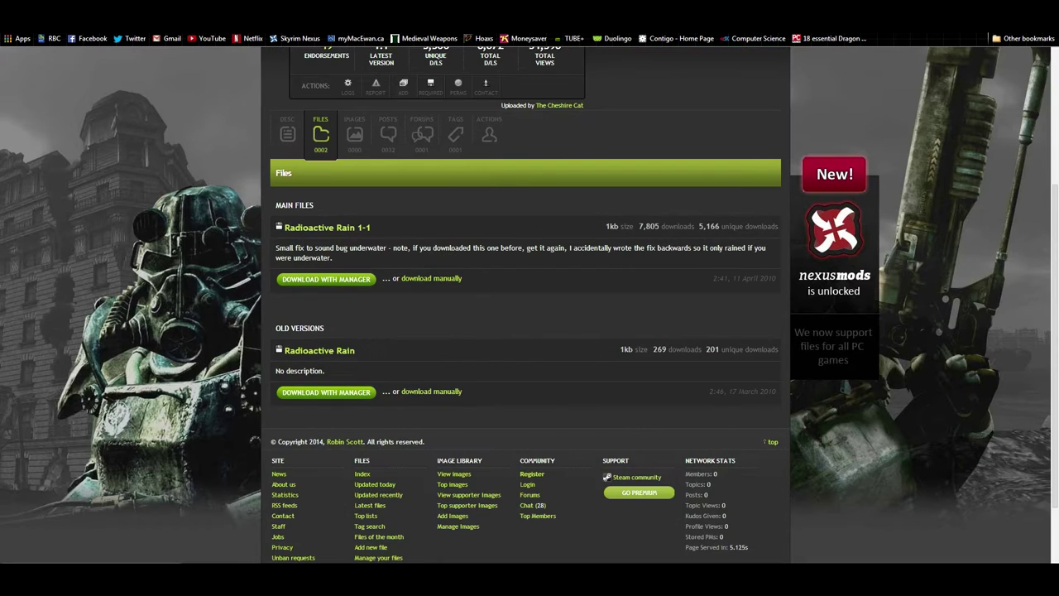
scroll(277, 256, "up", 3)
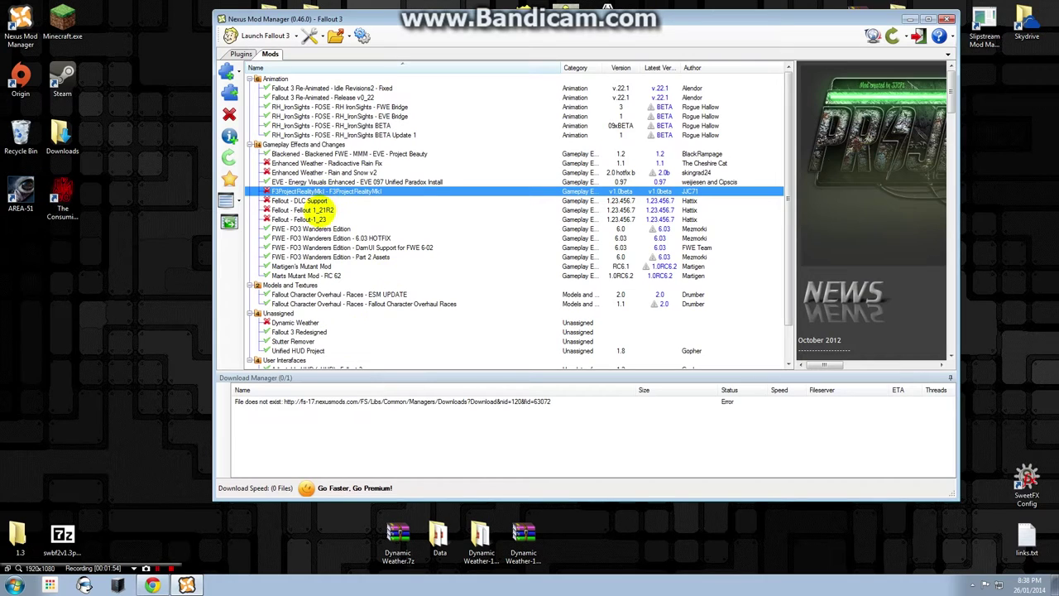
Step: In Nexus Mod Manager, activate the Fellout - Fellout 1_21R2 mod
left_click(314, 210)
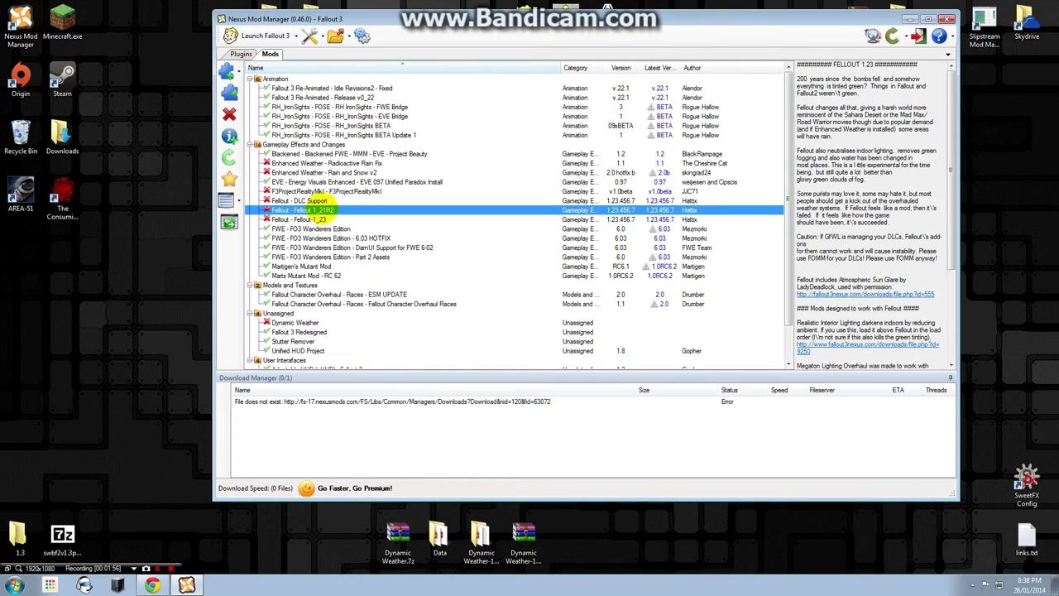
left_click(229, 92)
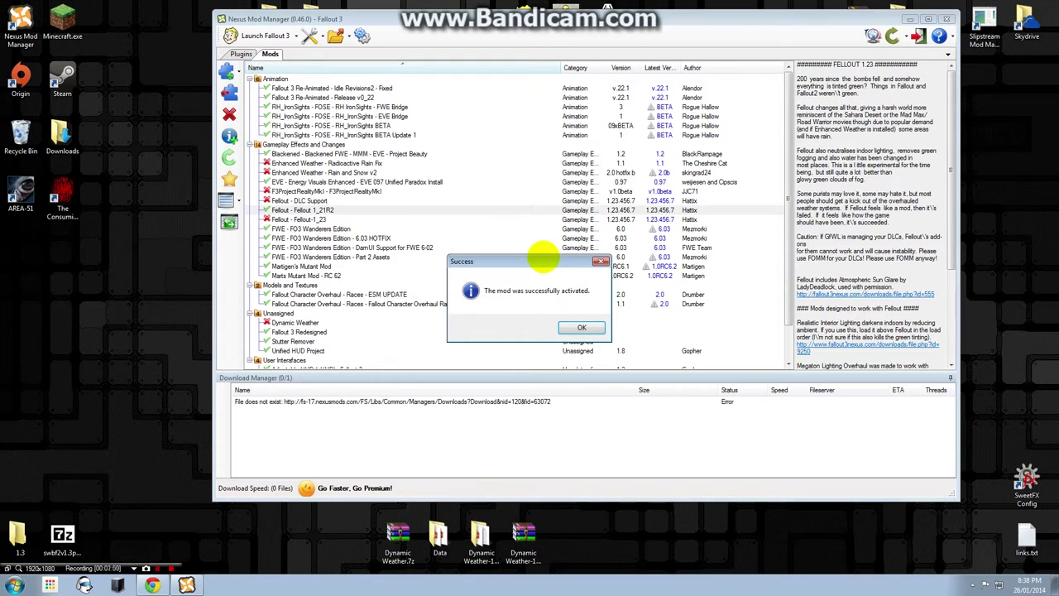
left_click(574, 326)
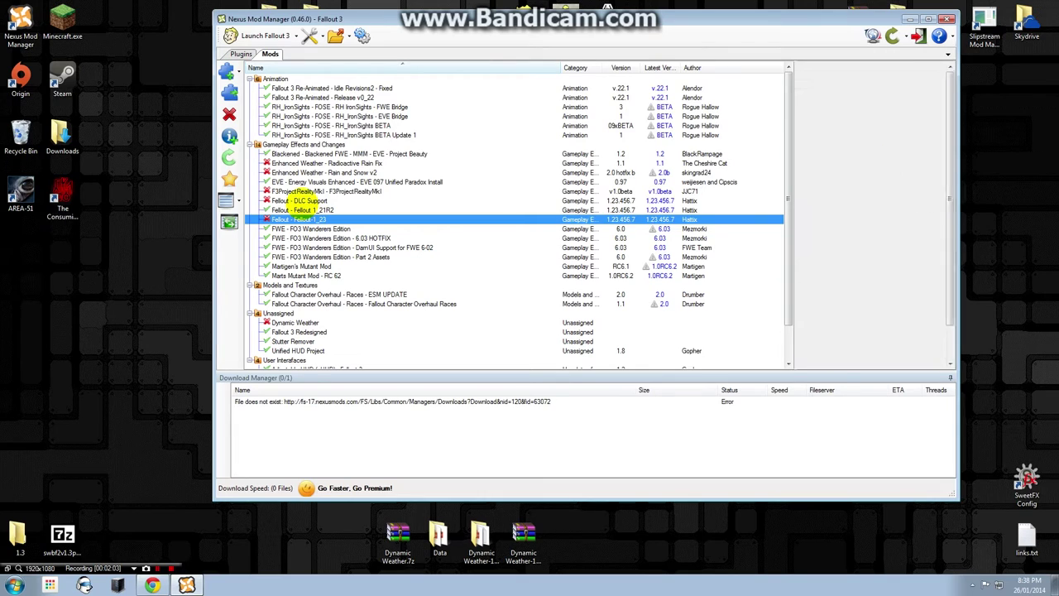
Step: Activate the Fellout - DLC Support mod, declining the upgrade so that it installs normally
left_click(303, 200)
left_click(229, 90)
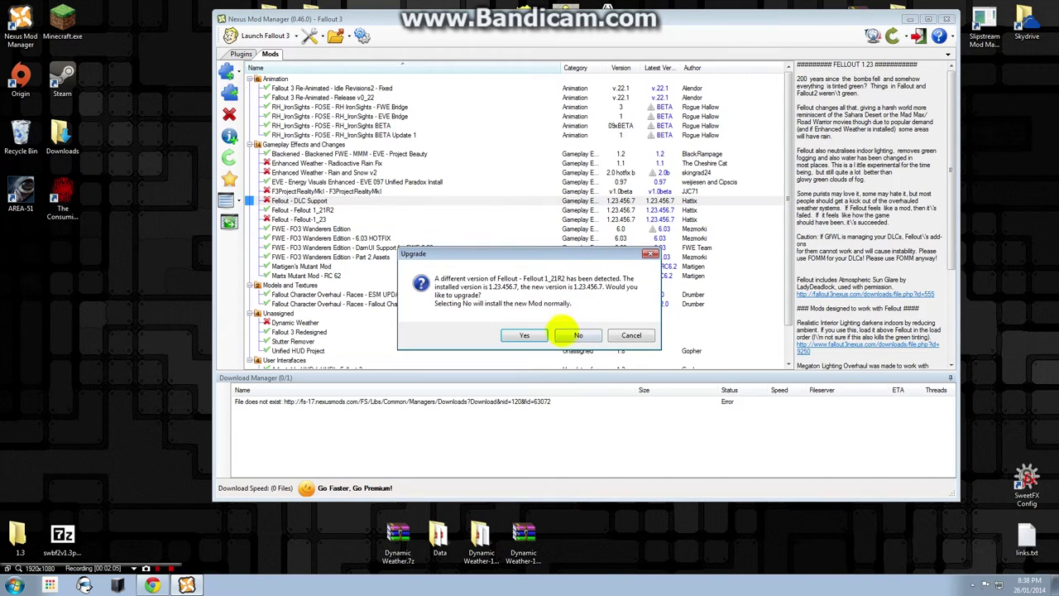
left_click(578, 335)
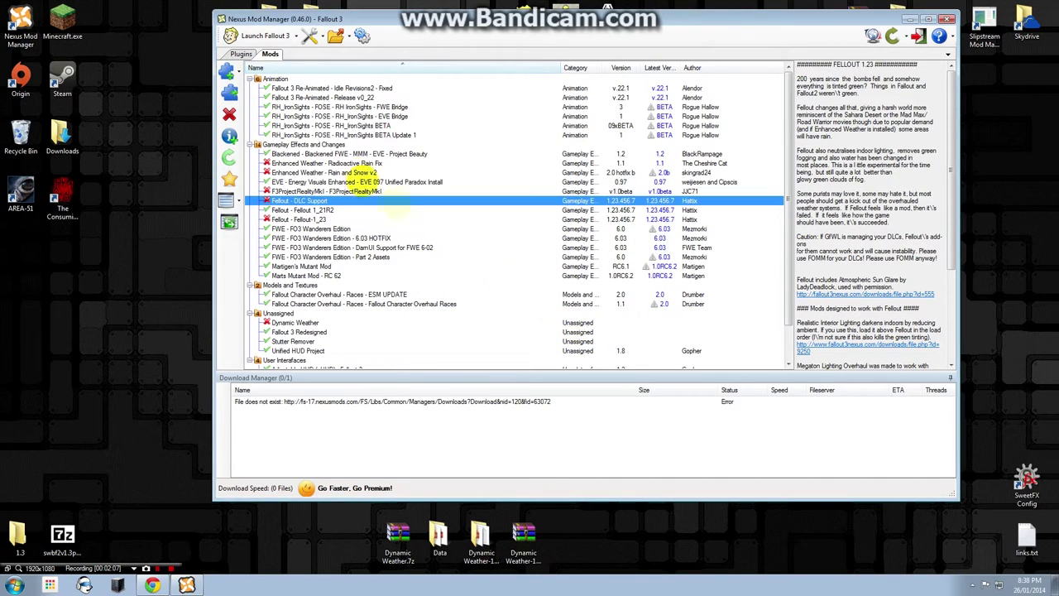
Step: Activate the Fellout - Fellout-1_23 mod, declining the upgrade to install it normally and overwriting all existing files
left_click(582, 328)
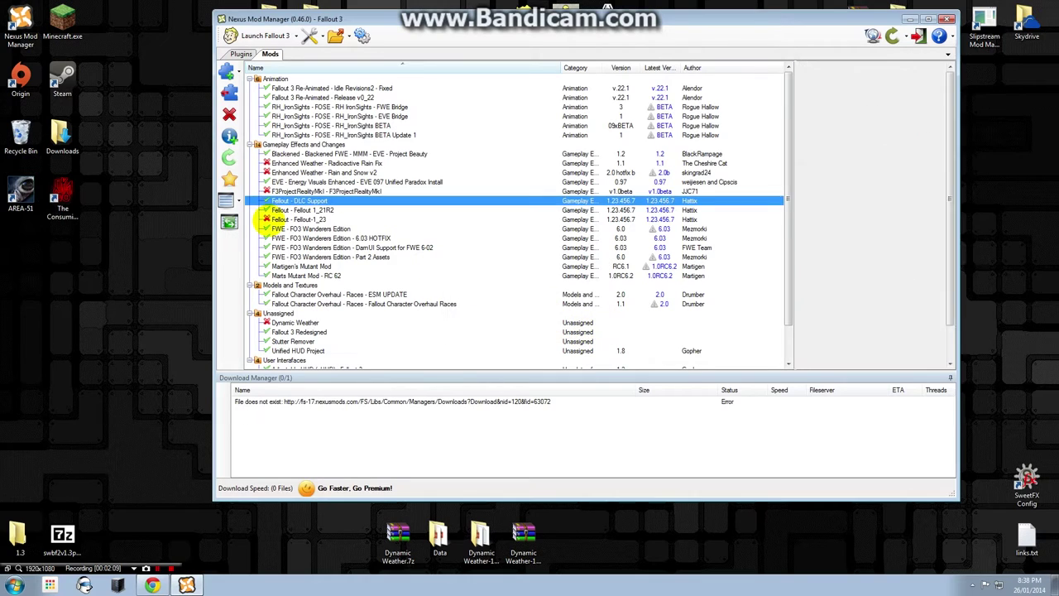
left_click(265, 219)
left_click(231, 91)
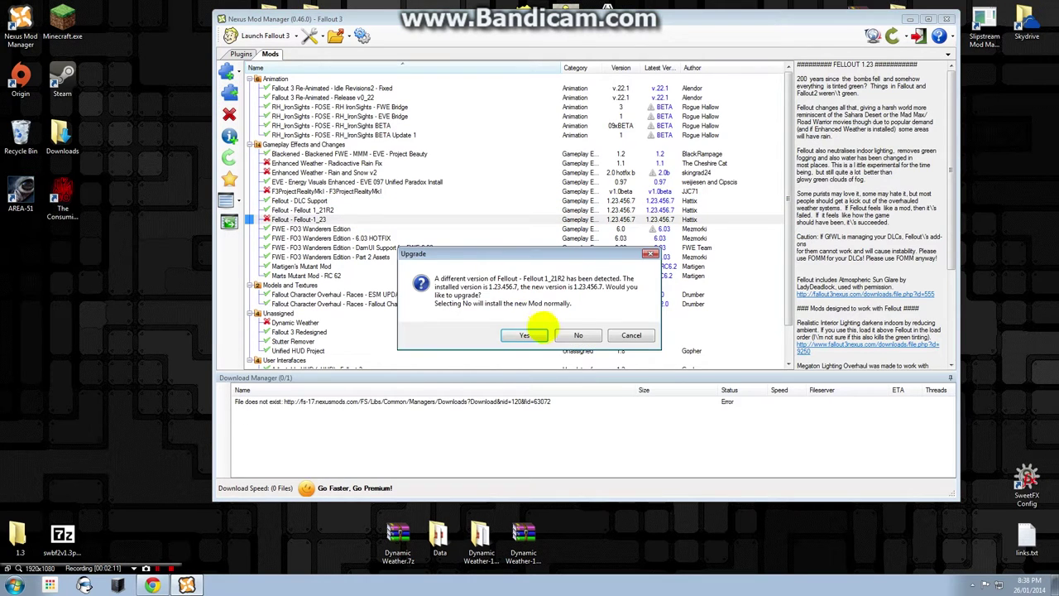
left_click(560, 333)
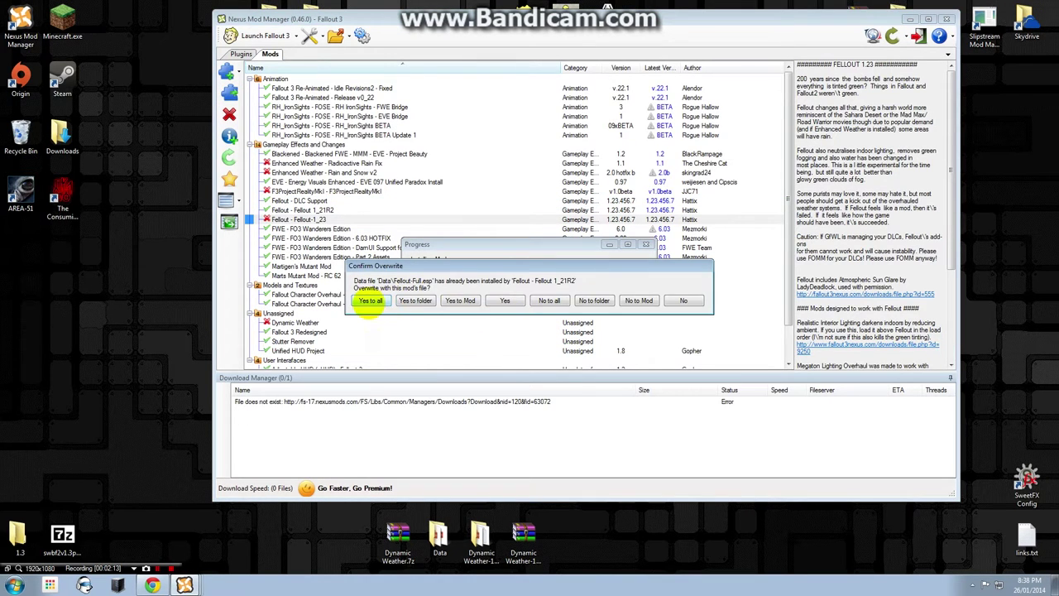
left_click(371, 300)
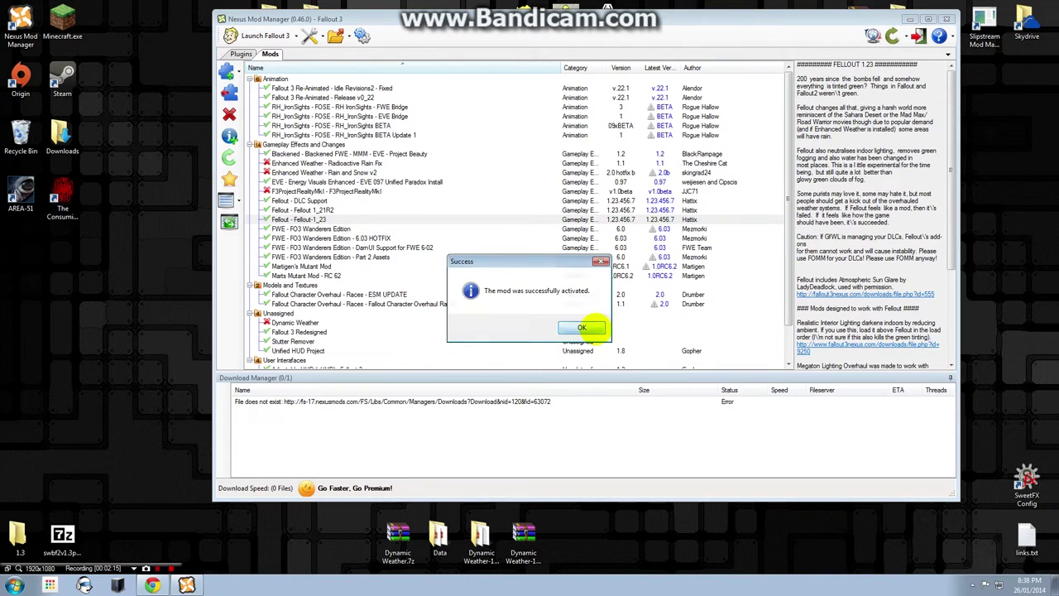
left_click(582, 328)
Step: Activate Enhanced Weather - Rain and Snow v2 with Sneak Bonus during Storms and Weather Sounds in Interiors, overwriting all existing files
left_click(371, 173)
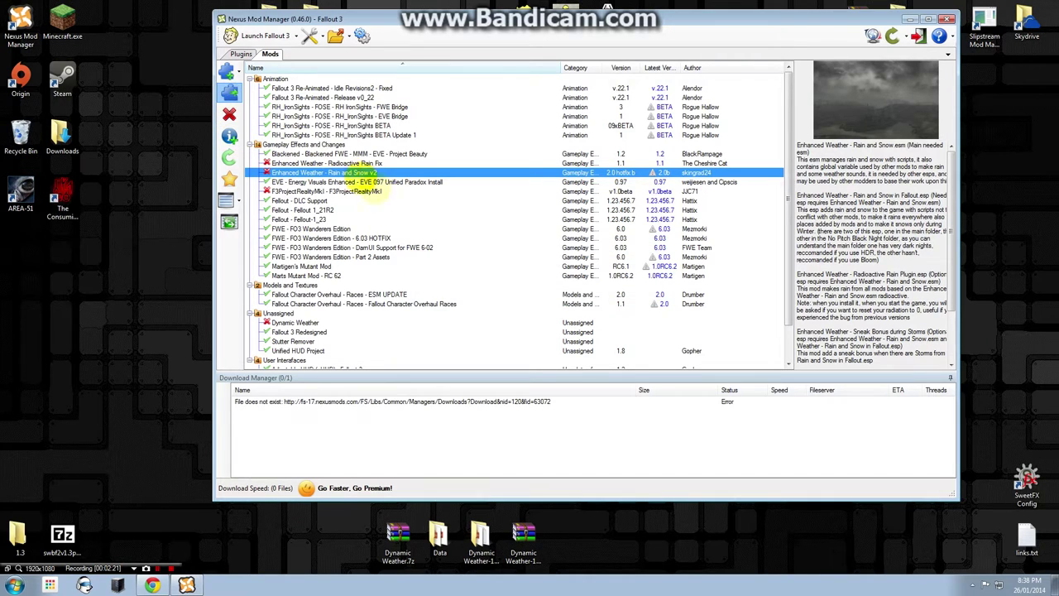
double_click(396, 174)
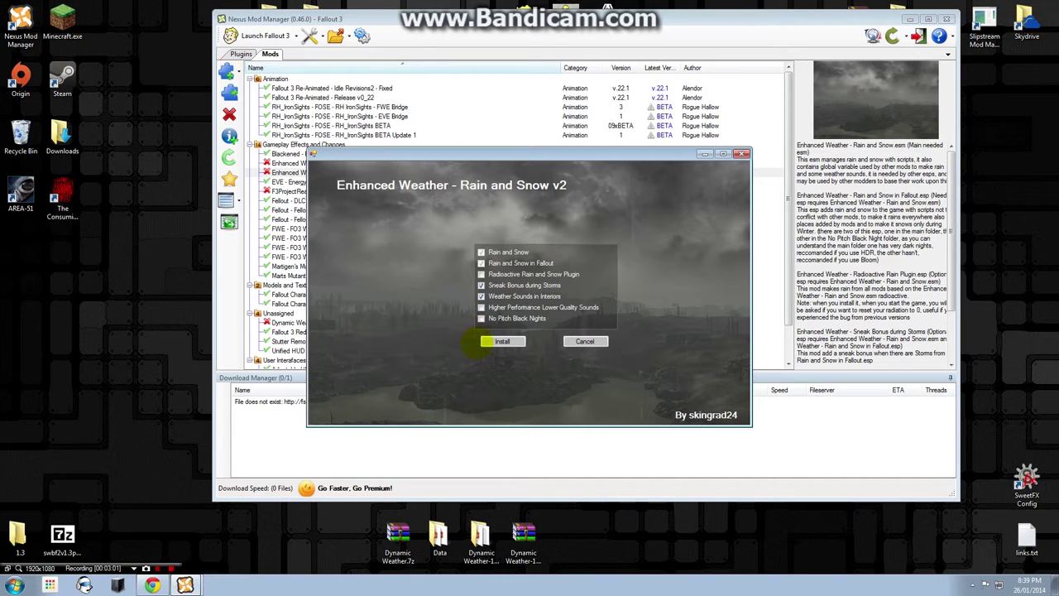
left_click(498, 341)
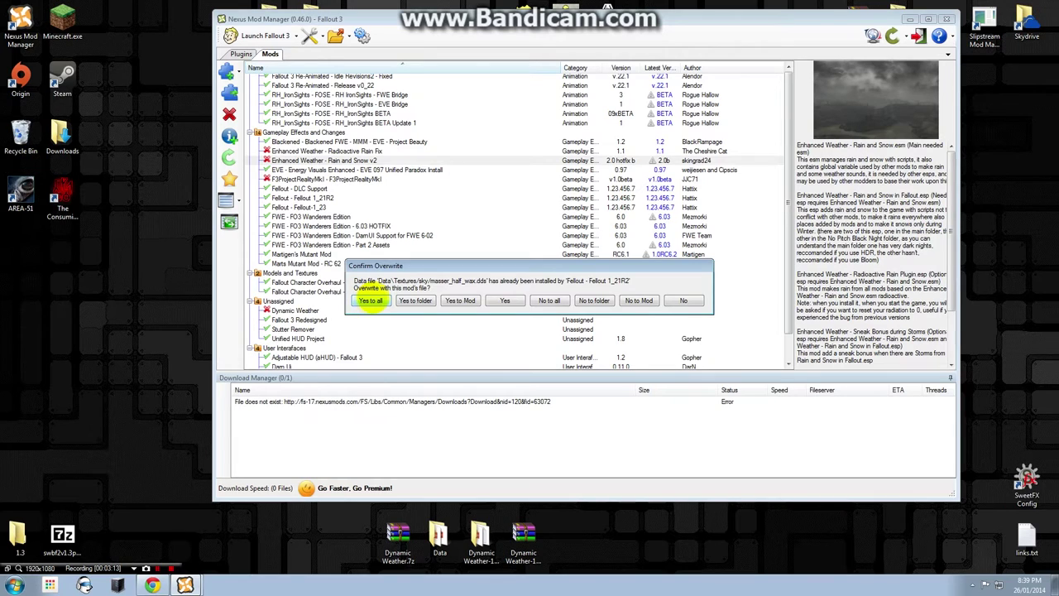
left_click(371, 300)
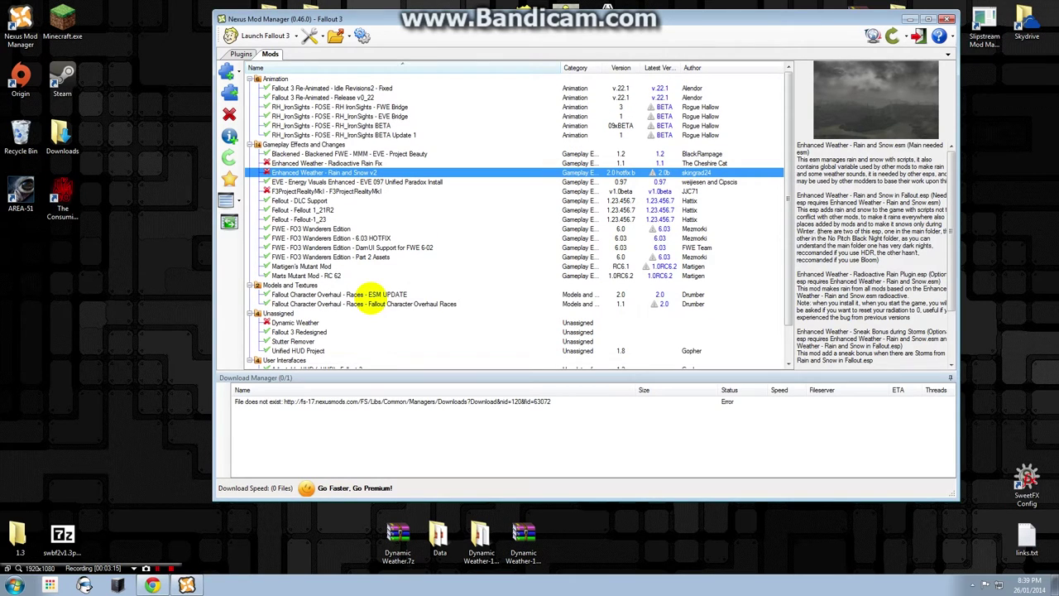
left_click(537, 323)
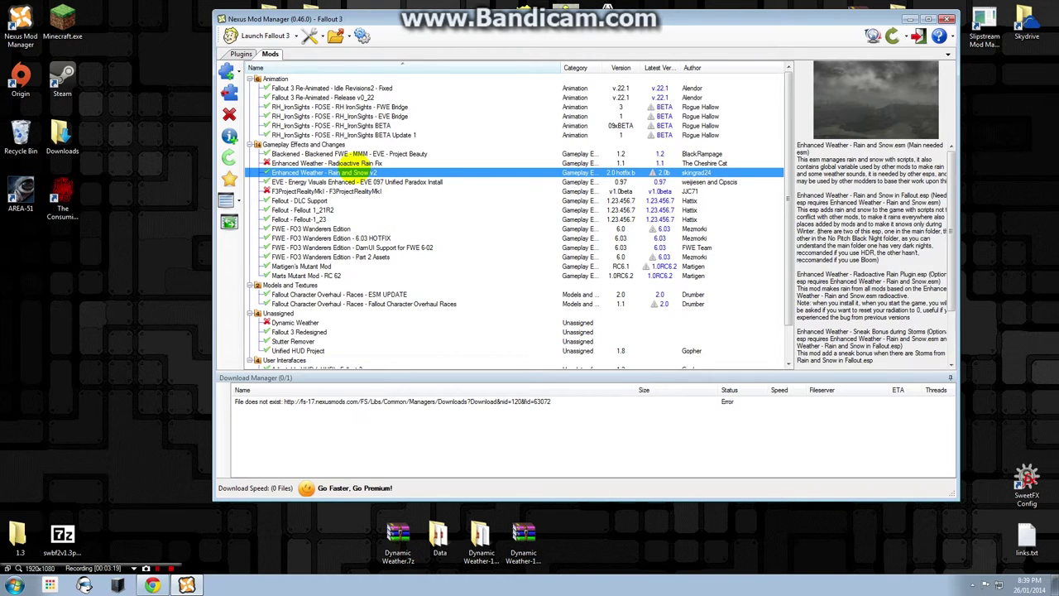
left_click(329, 163)
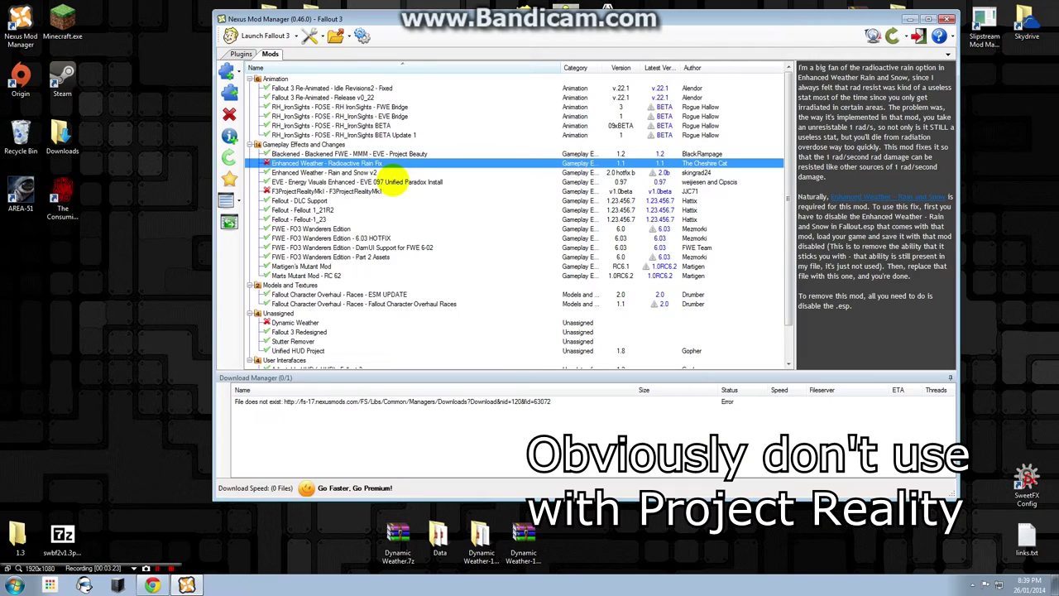
left_click(357, 173)
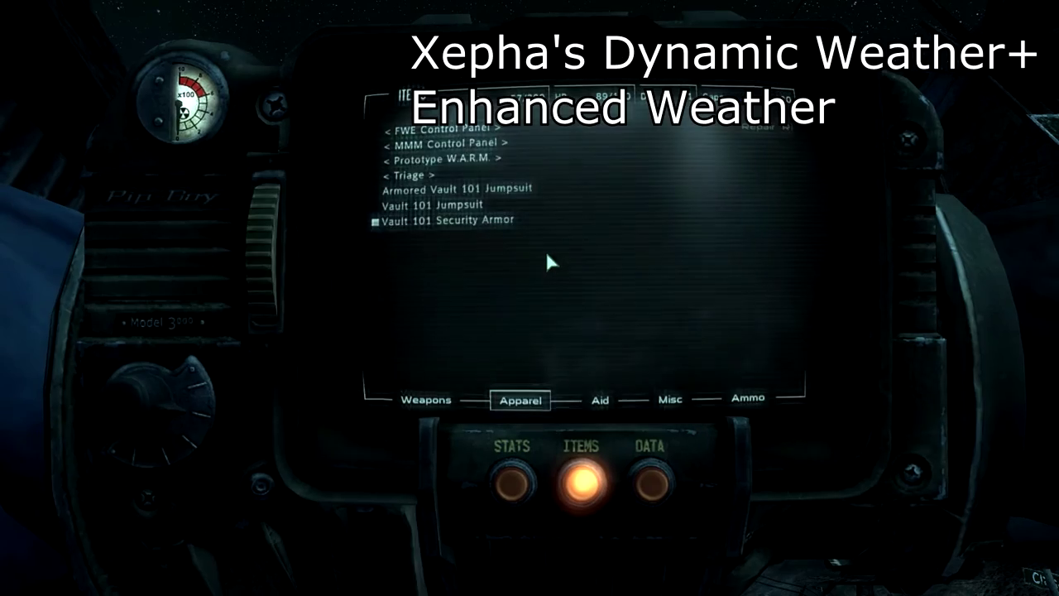
Step: In the Pip-Boy, open Prototype W.A.R.M., examine its weather machine and severe weather controls, and exit it
left_click(481, 157)
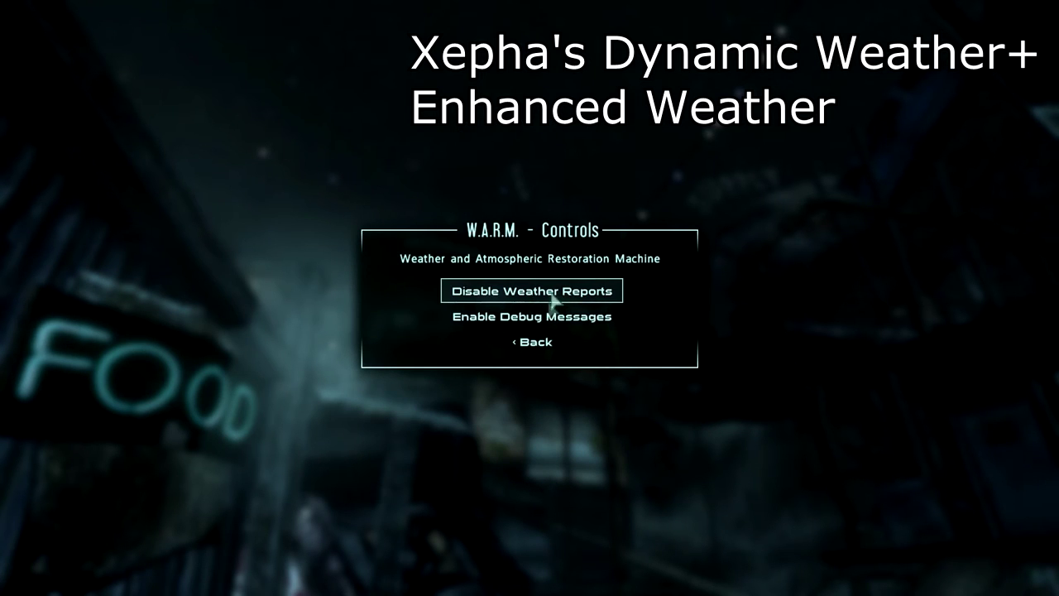
left_click(559, 342)
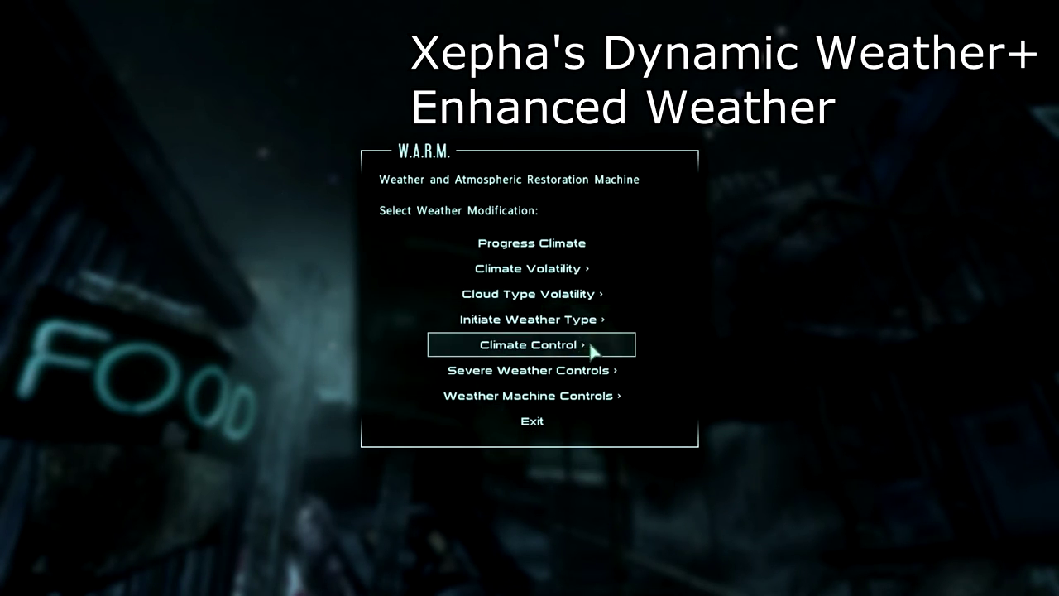
left_click(598, 370)
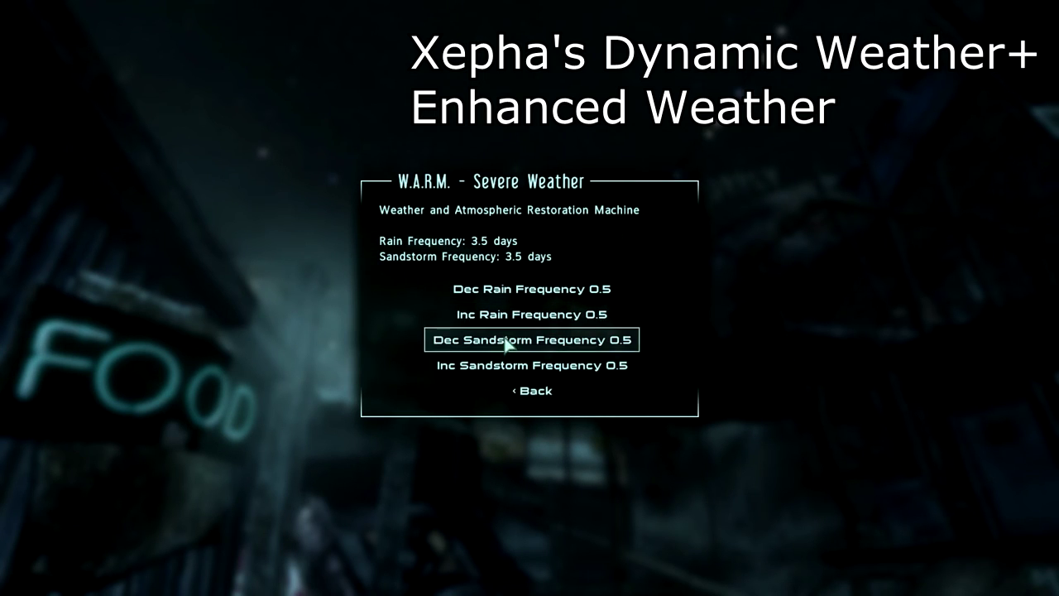
left_click(542, 394)
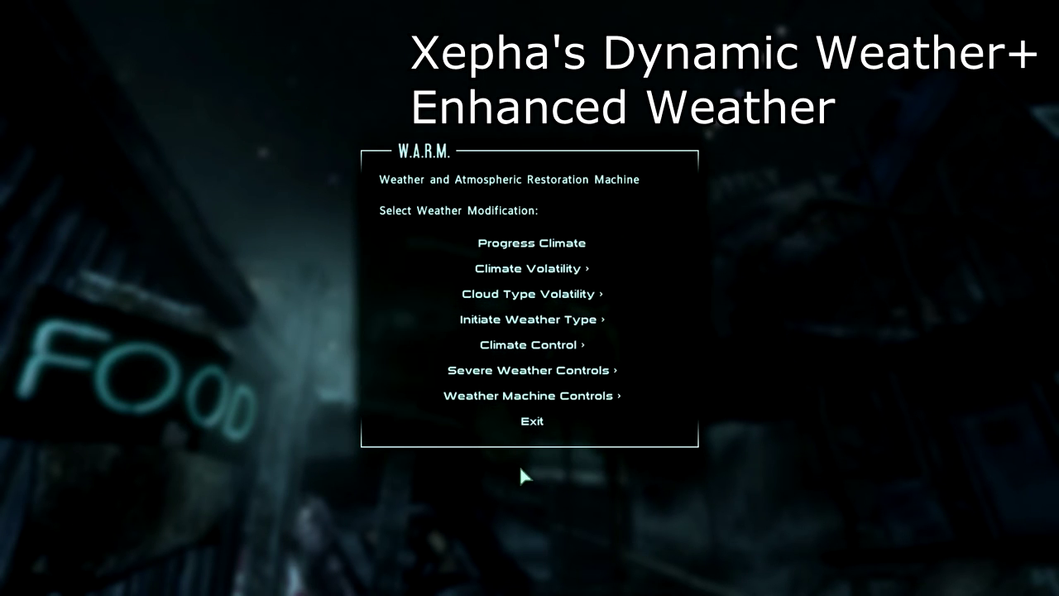
left_click(519, 371)
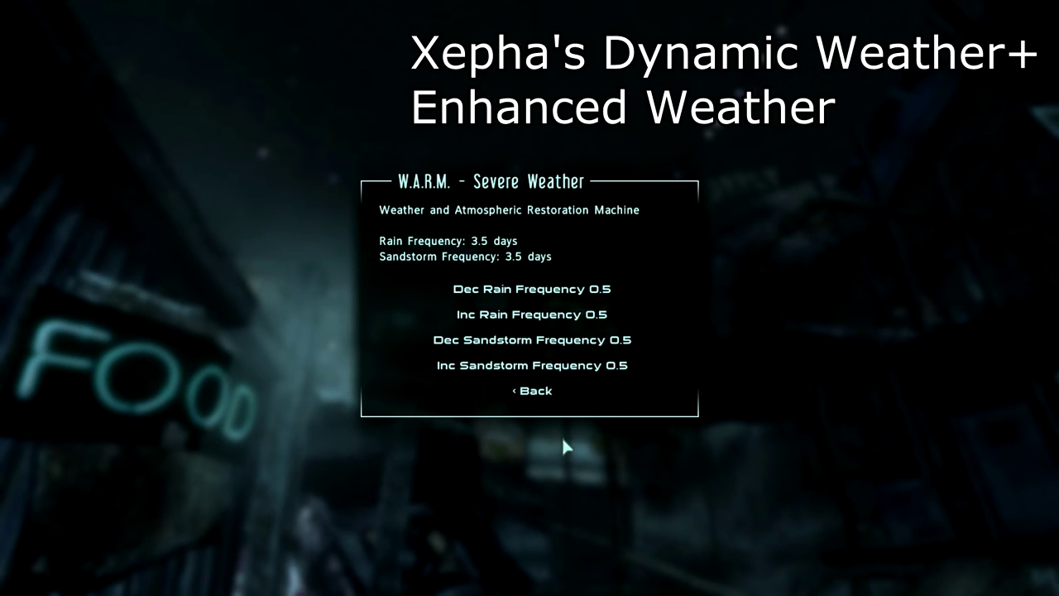
left_click(532, 395)
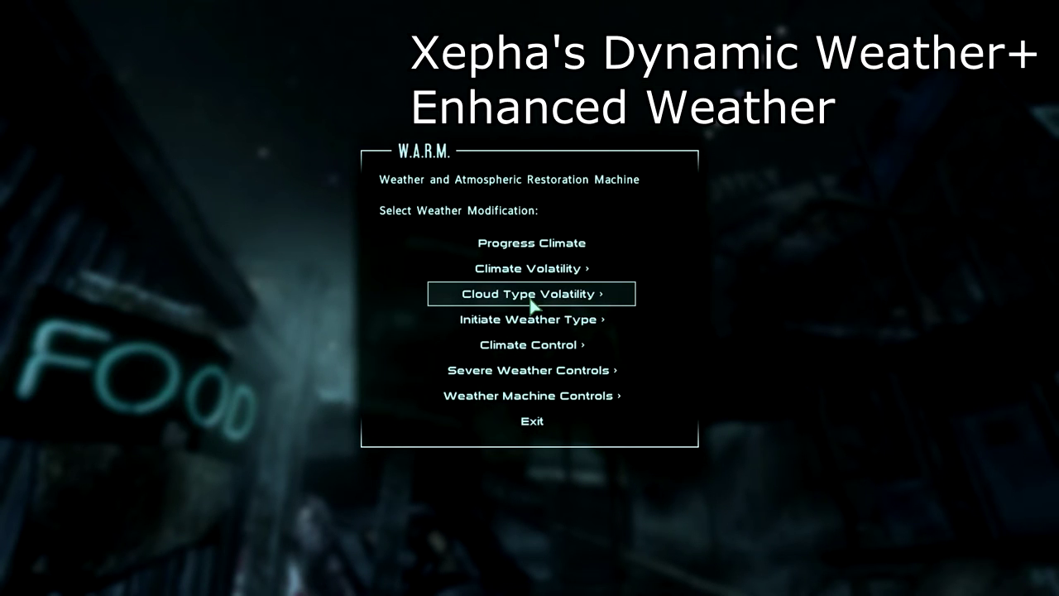
left_click(536, 424)
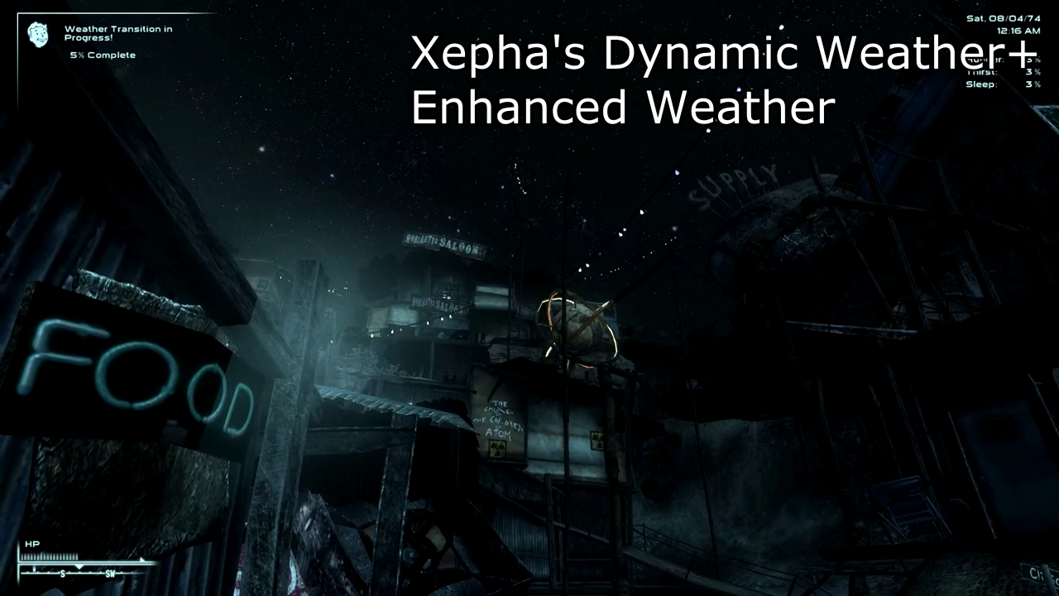
Step: Reopen the Pip-Boy, show the aid items and choose Reboot Weather
key("Tab")
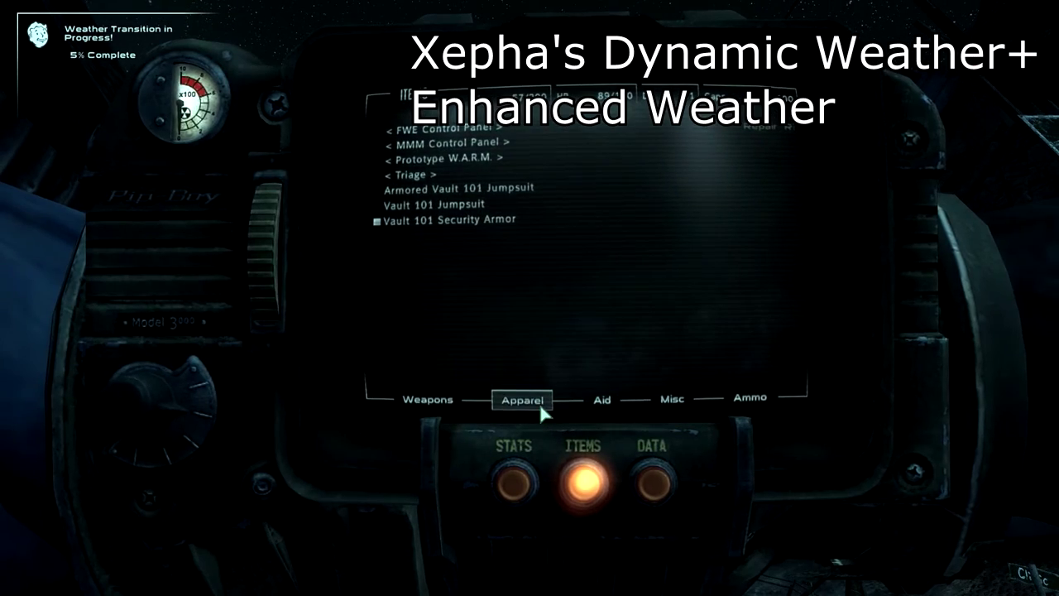
left_click(603, 399)
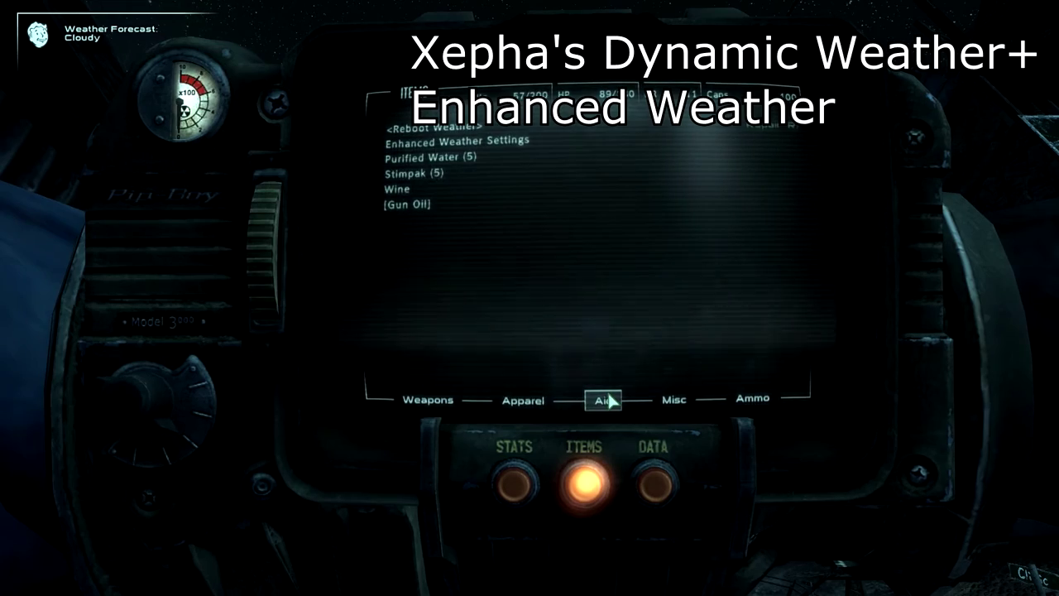
left_click(466, 129)
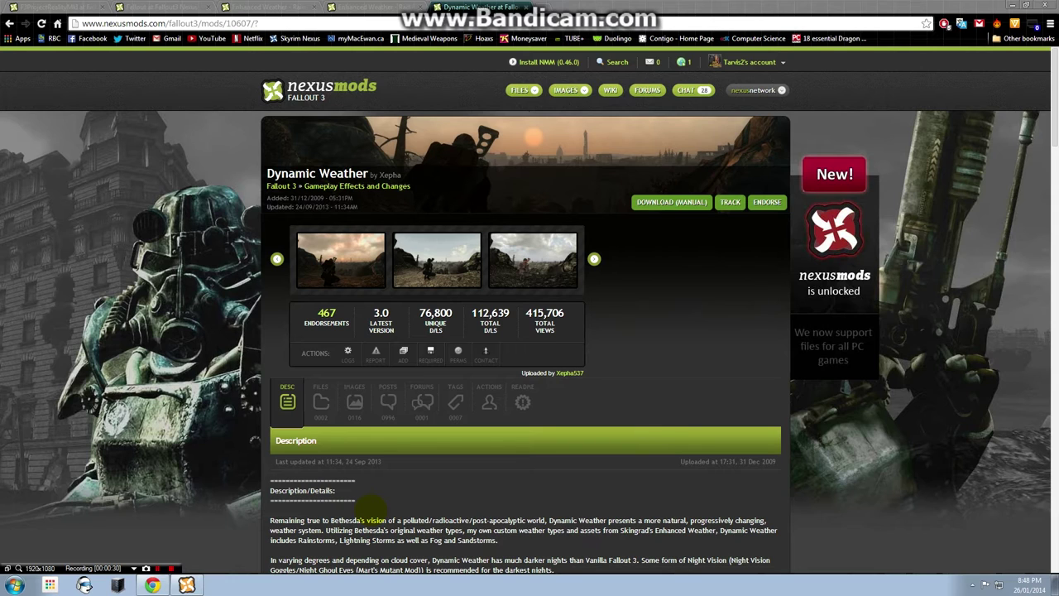
Step: On the Dynamic Weather page at Nexus Mods, review the main and update files offered for download
left_click(321, 401)
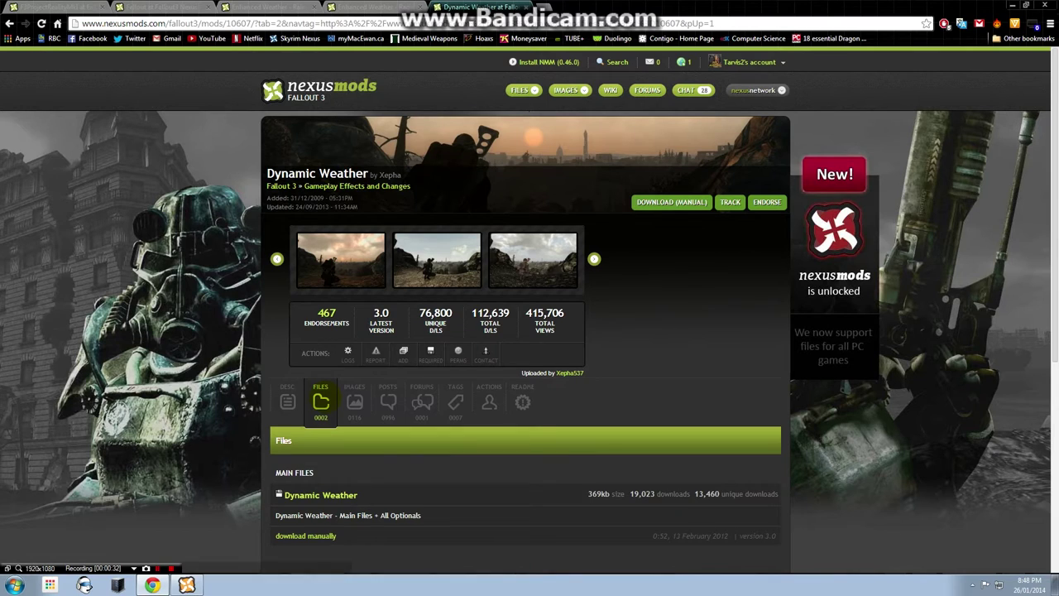
scroll(341, 417, "down", 2)
scroll(341, 417, "down", 1)
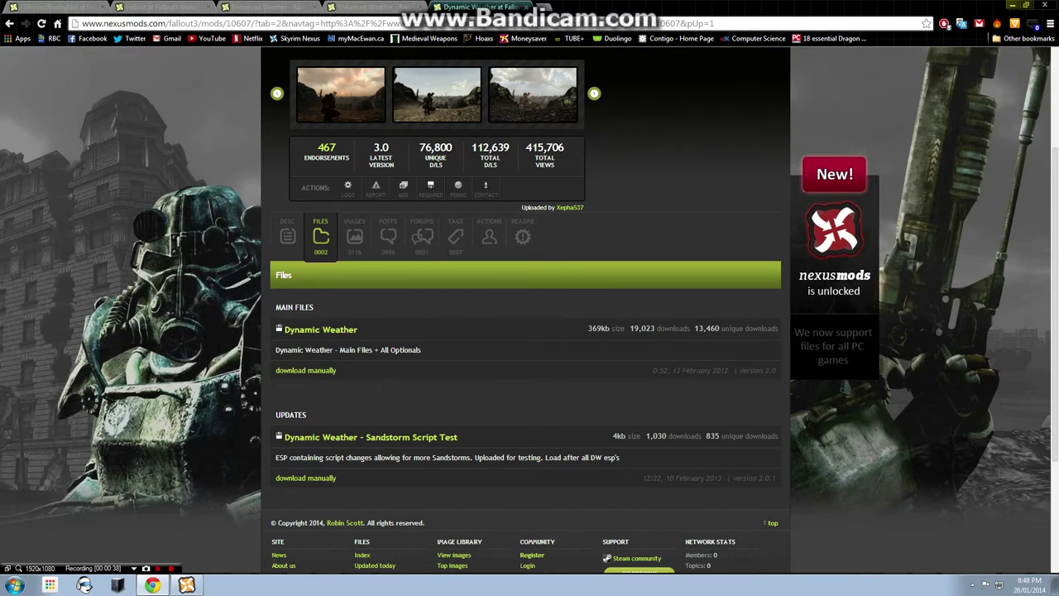
Step: Show the desktop and move the Dynamic Weather-10607-3-0 archive and its extracted folder to the desktop's centre
key("super+d")
left_click_drag(523, 536, 607, 253)
left_click_drag(480, 538, 566, 256)
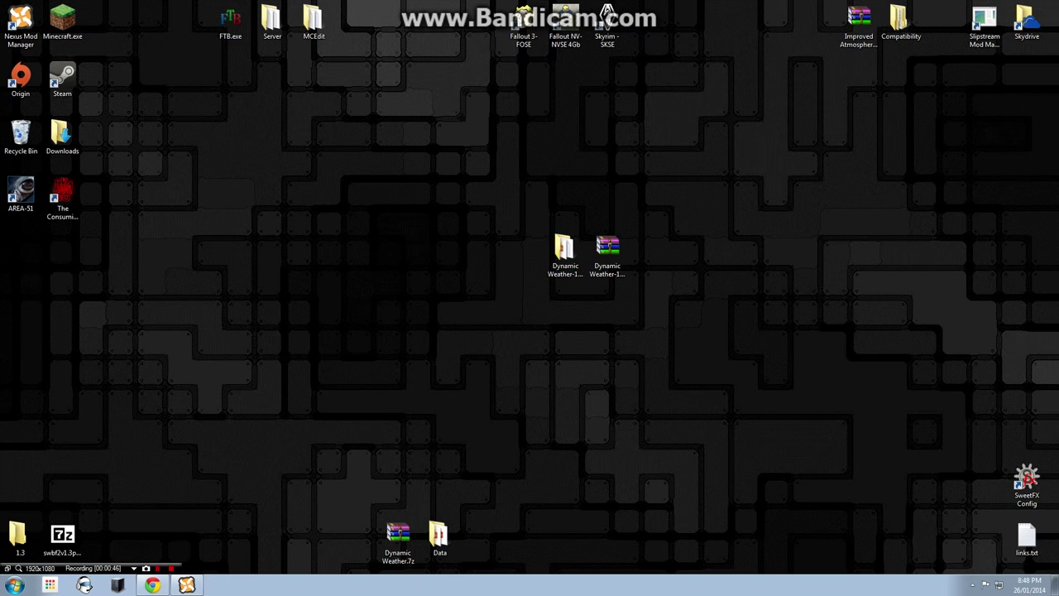
Step: Open the extracted Dynamic Weather-10607-3-0 folder and look through its Textures and Optional Files subfolders
double_click(564, 249)
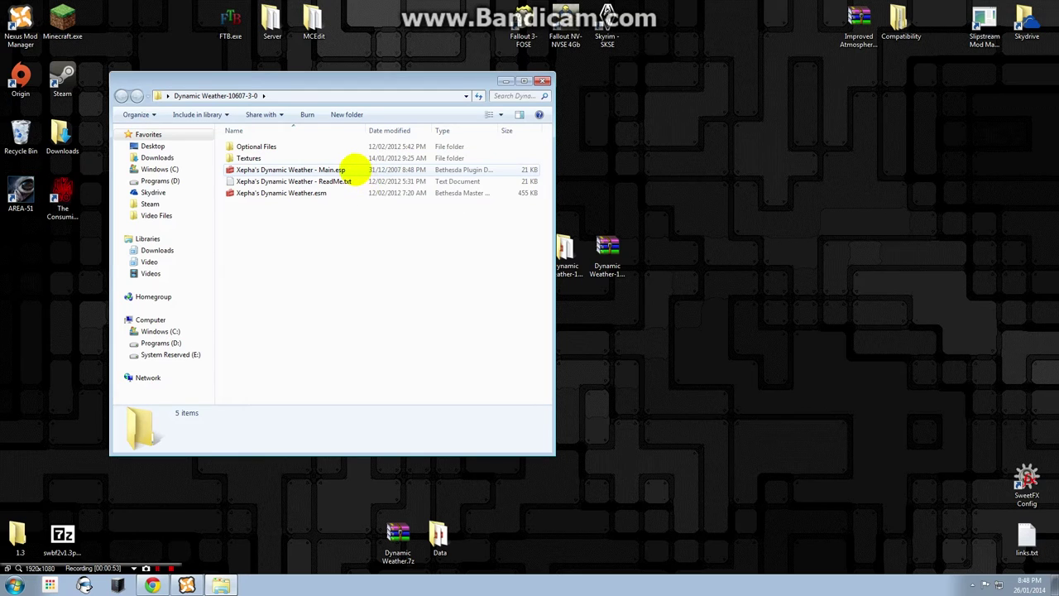
double_click(312, 157)
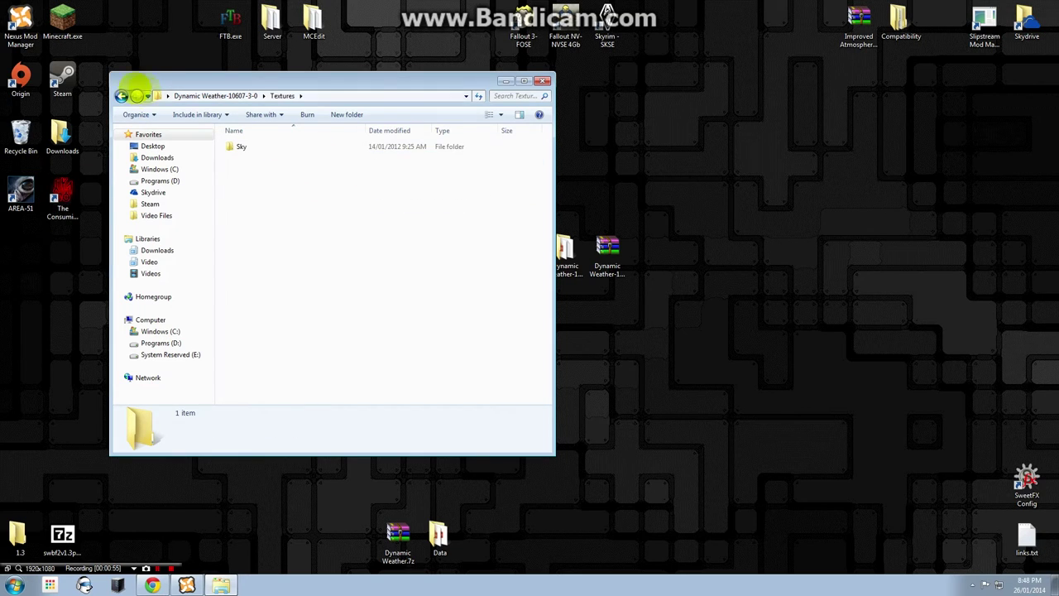
left_click(122, 96)
double_click(270, 146)
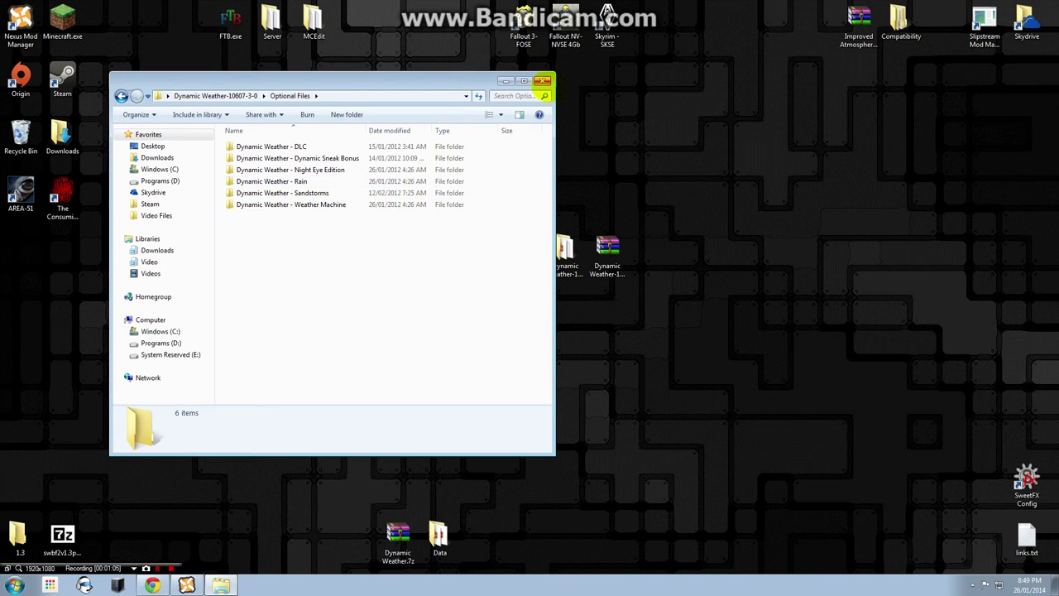
Step: Move the Optional Files window aside and create a new desktop folder named fomod
left_click_drag(472, 82, 961, 111)
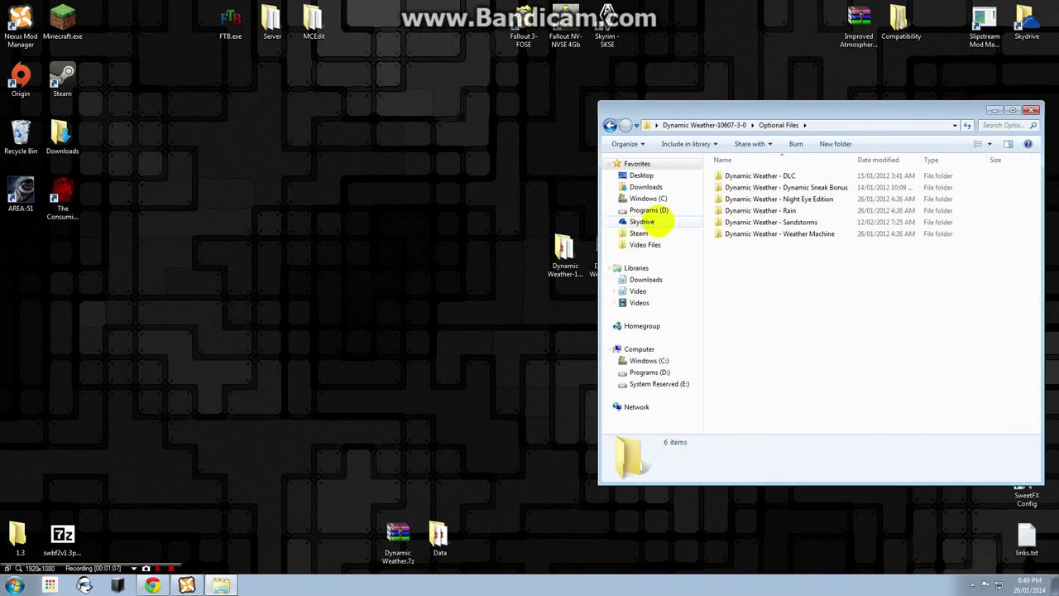
left_click(565, 252)
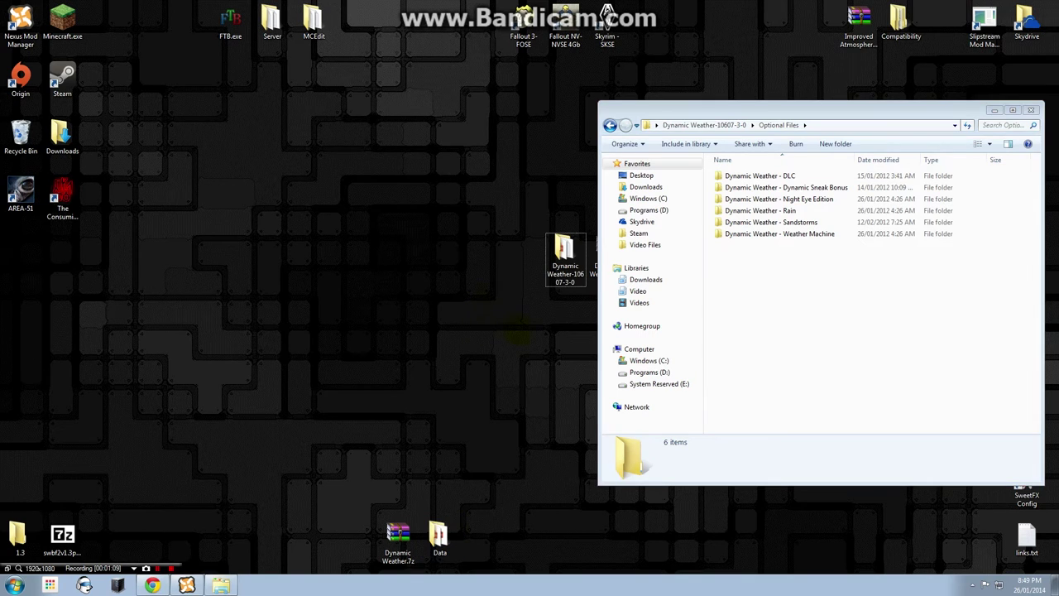
right_click(517, 335)
left_click(521, 337)
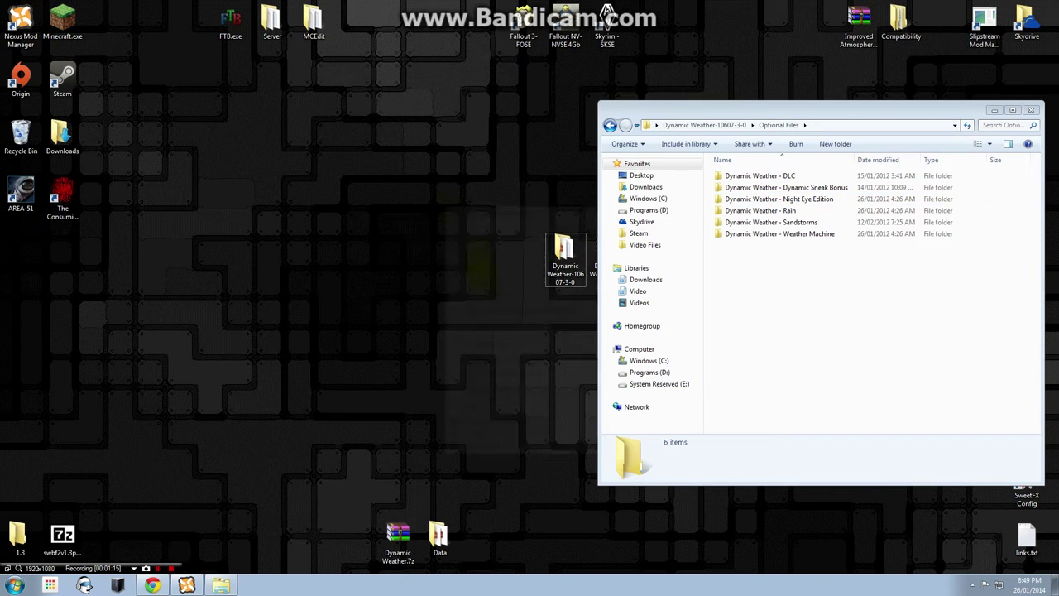
right_click(446, 207)
mouse_move(546, 402)
left_click(650, 402)
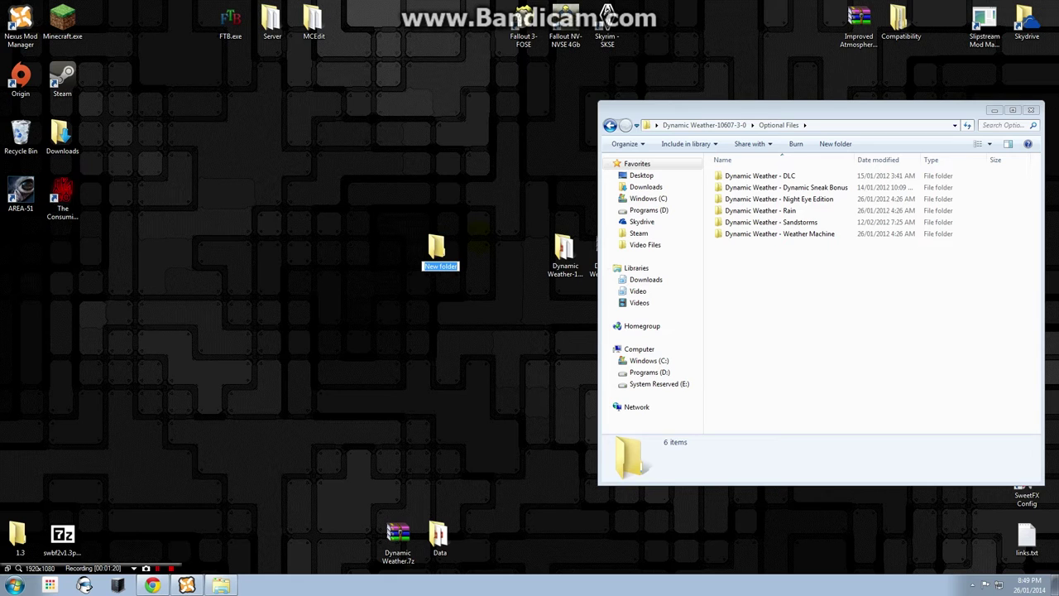
key("Return")
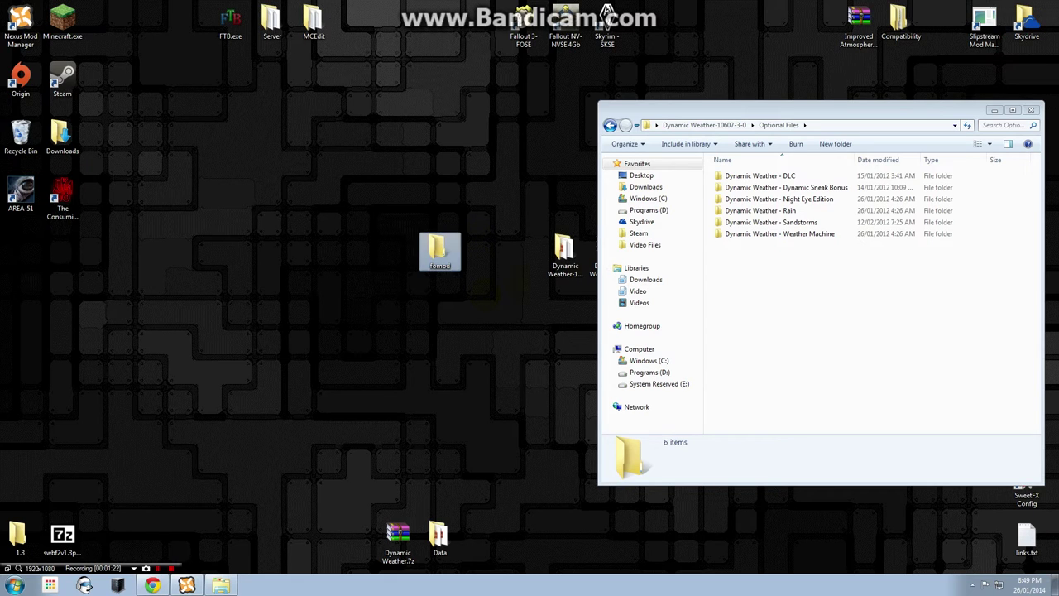
Step: Open the fomod folder in a window beside the Optional Files window, and move its icon next to the Dynamic Weather folder
double_click(439, 248)
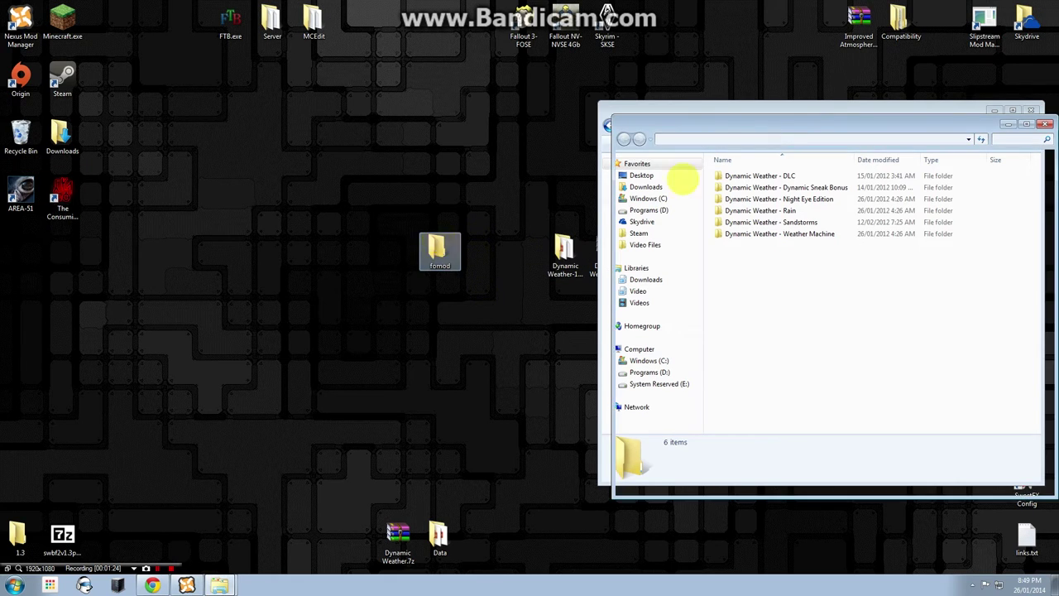
left_click_drag(787, 118, 141, 118)
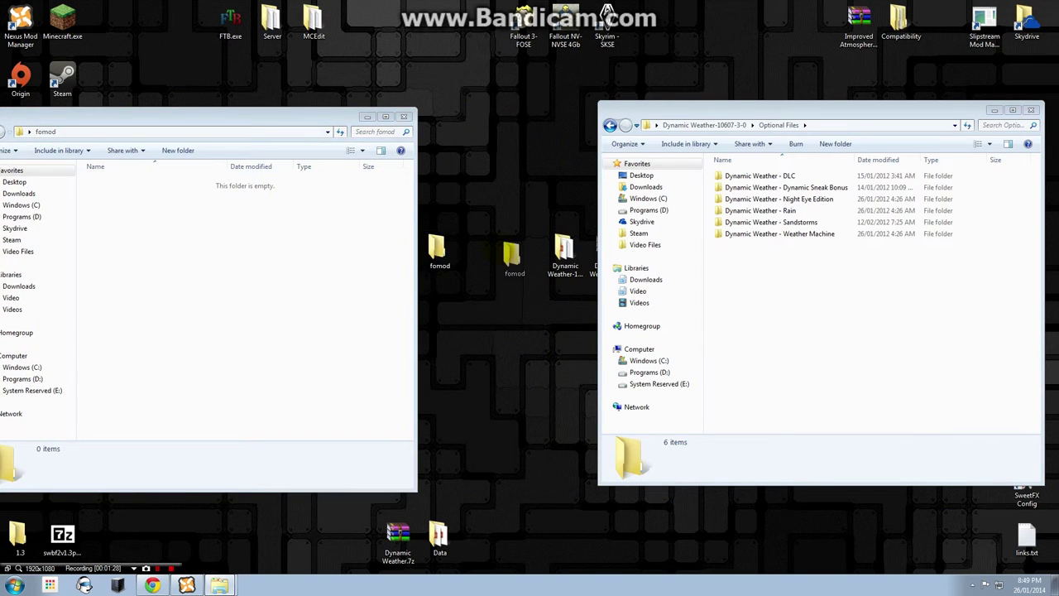
left_click_drag(437, 248, 523, 248)
left_click_drag(319, 115, 372, 119)
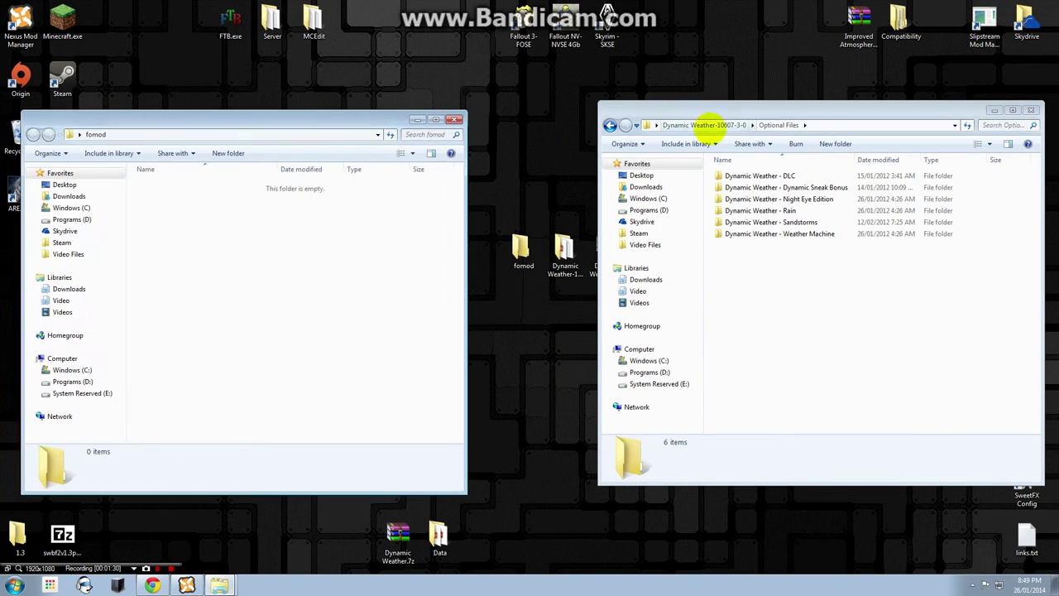
Step: Move Xepha's Dynamic Weather.esm from the main Dynamic Weather-10607-3-0 folder into the fomod folder
left_click(703, 125)
left_click(777, 222)
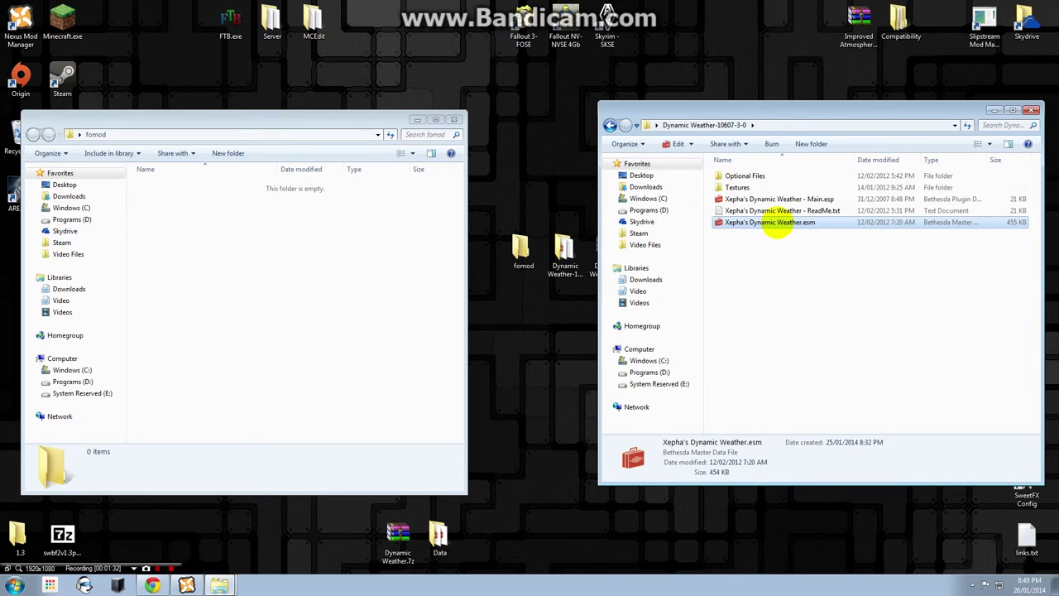
left_click_drag(778, 222, 288, 218)
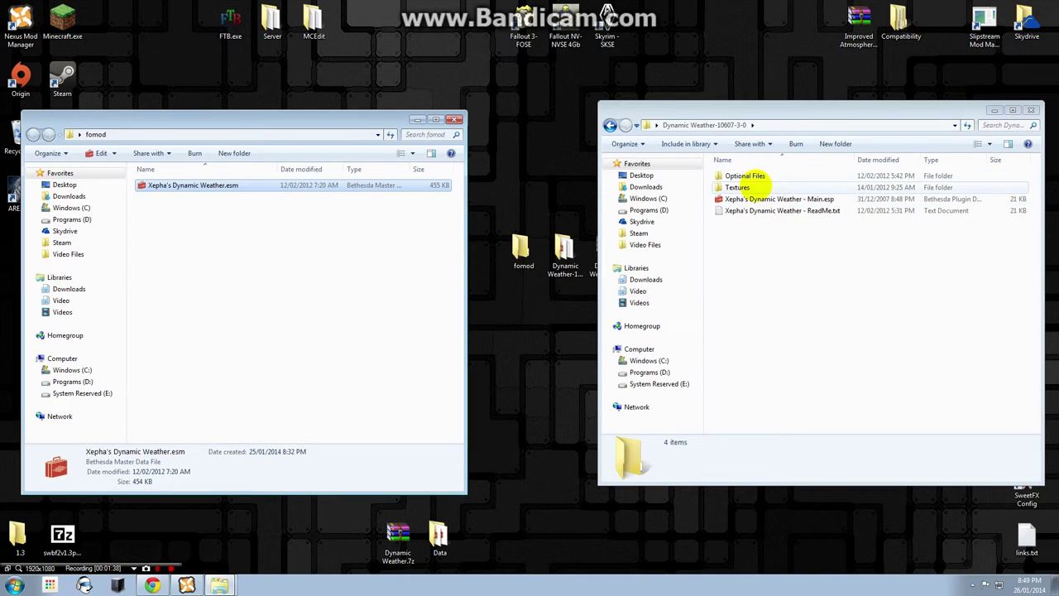
Step: Move Xepha's Dynamic Weather - Main + DLC Merged.esp from the Optional Files DLC subfolder into the fomod folder
double_click(759, 177)
double_click(760, 176)
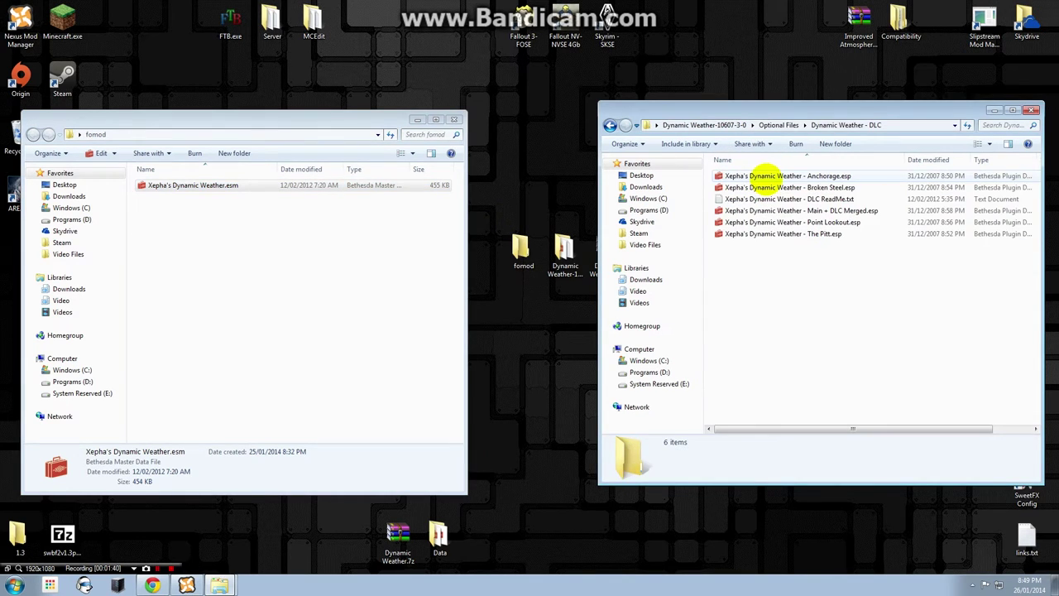
left_click(806, 211)
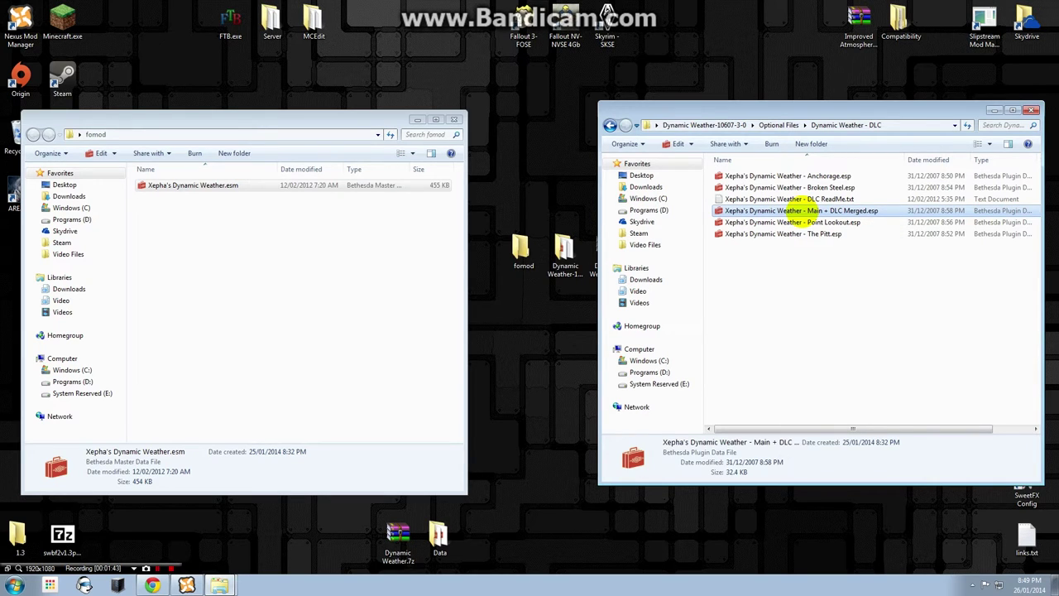
left_click_drag(806, 212, 232, 244)
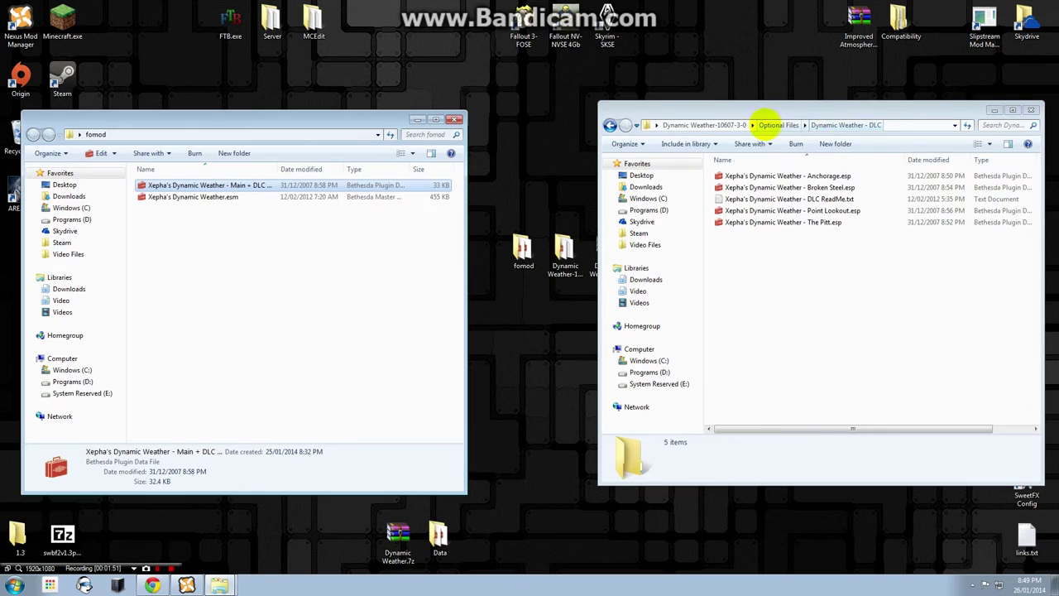
Step: Move Xepha's Dynamic Weather - Dynamic Sneak Bonus.esp from its Optional Files subfolder into the fomod folder, widening the name column to read the full file names
left_click(773, 125)
left_click(830, 187)
double_click(830, 187)
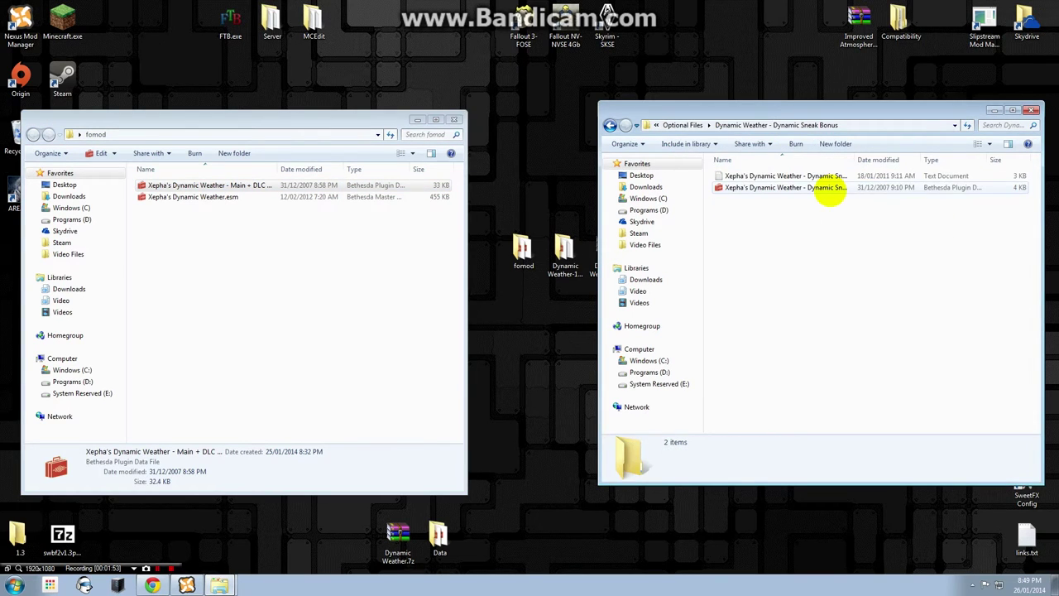
left_click(819, 187)
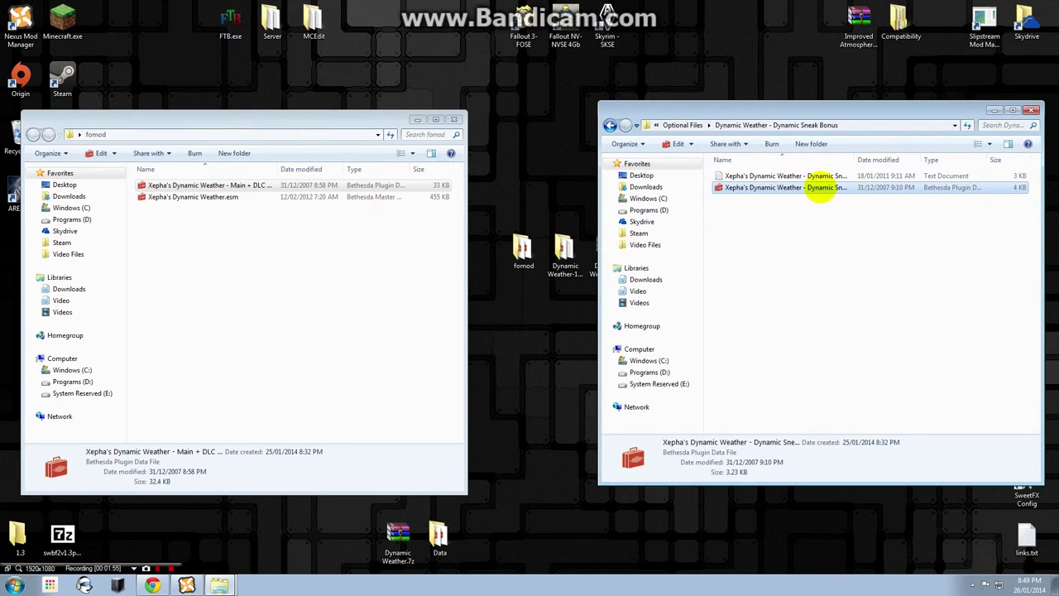
left_click_drag(849, 159, 940, 166)
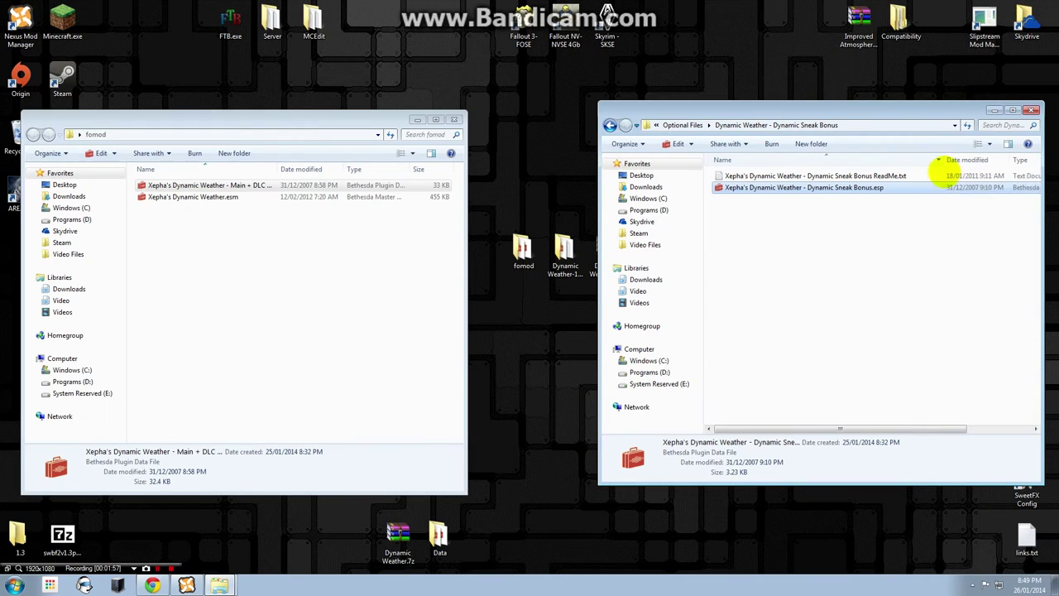
left_click_drag(722, 248, 286, 225)
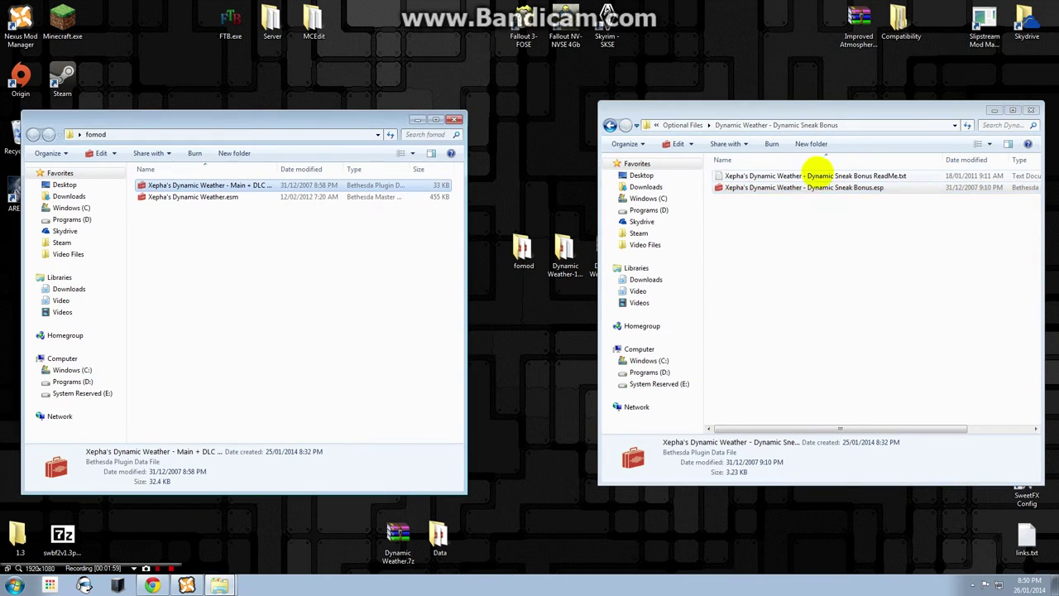
left_click(813, 176)
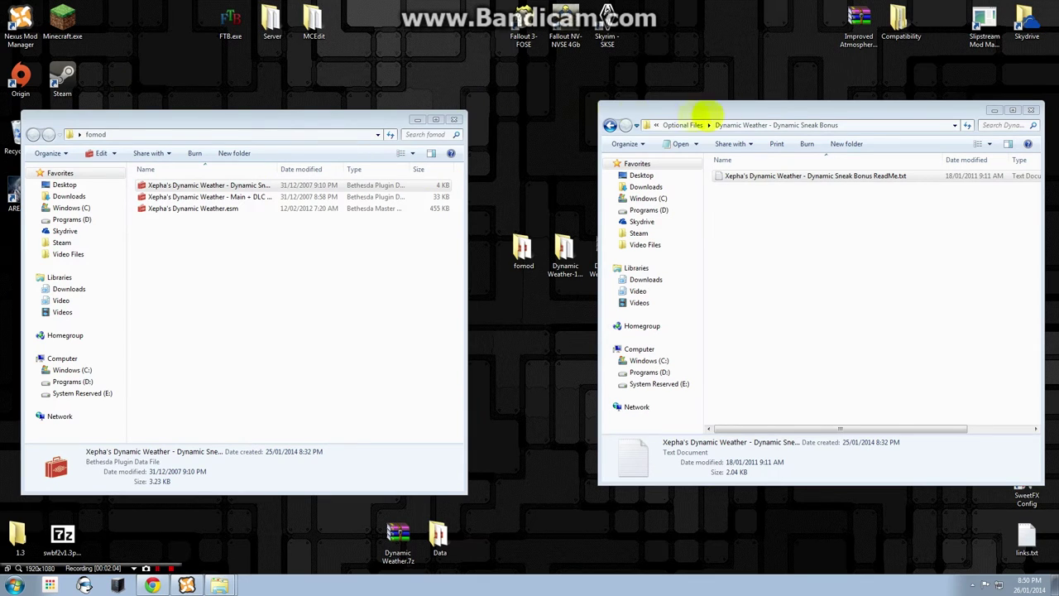
Step: Look through the plugin variants and ReadMe file in the Night Eye Edition subfolder of Optional Files
left_click(682, 125)
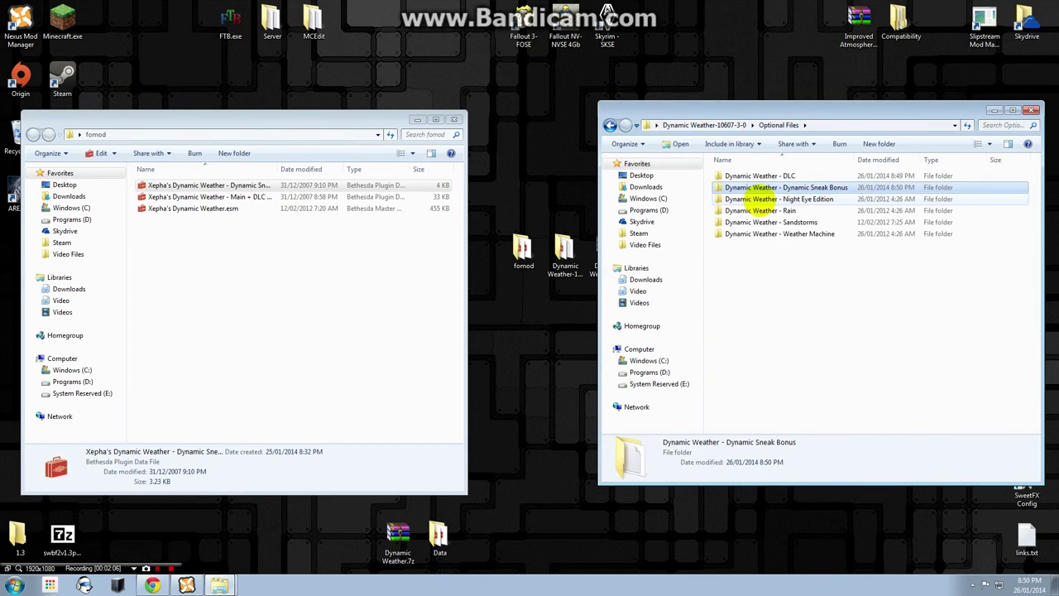
double_click(754, 199)
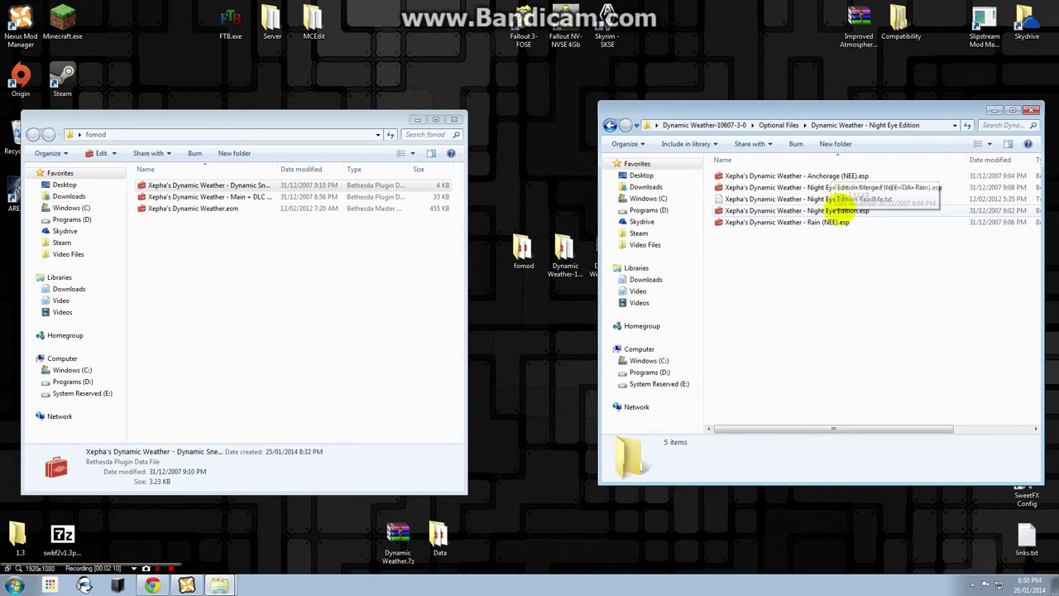
left_click(875, 200)
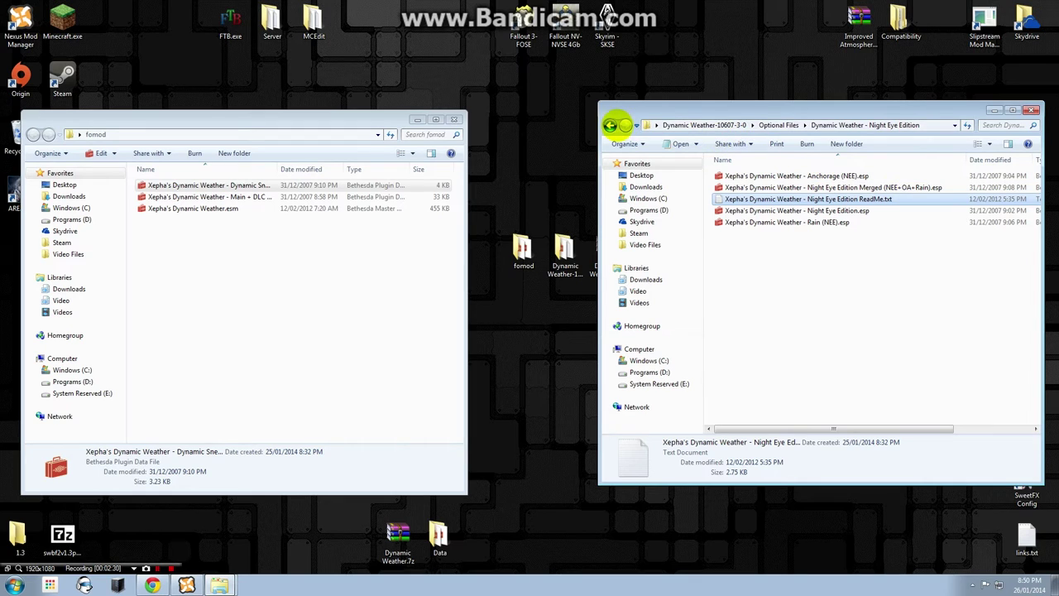
Step: Move Xepha's Dynamic Weather - Rain.esp from the Rain subfolder of Optional Files into the fomod folder
left_click(610, 125)
double_click(774, 207)
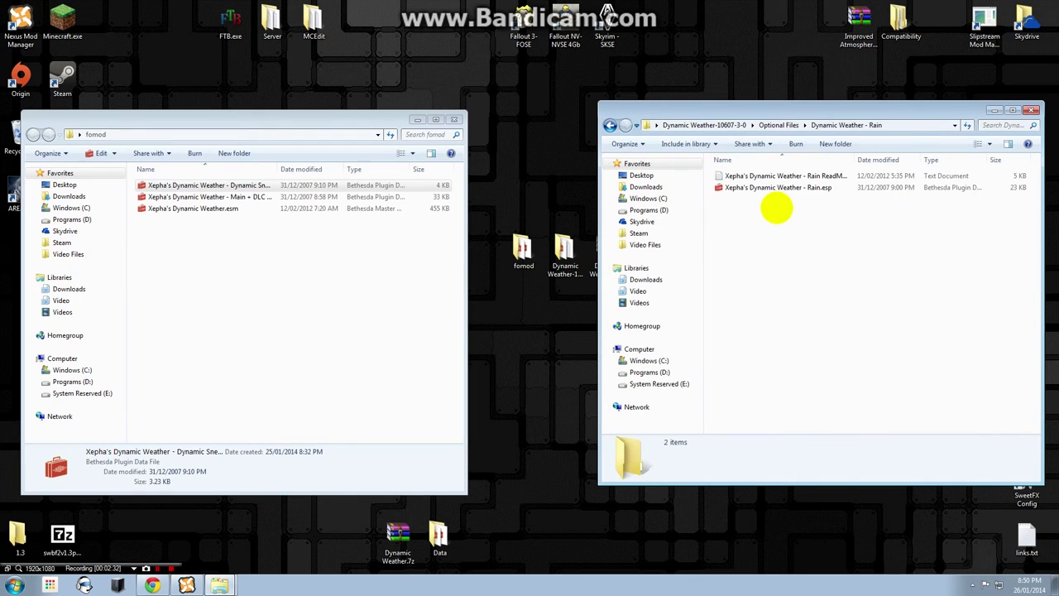
left_click(803, 175)
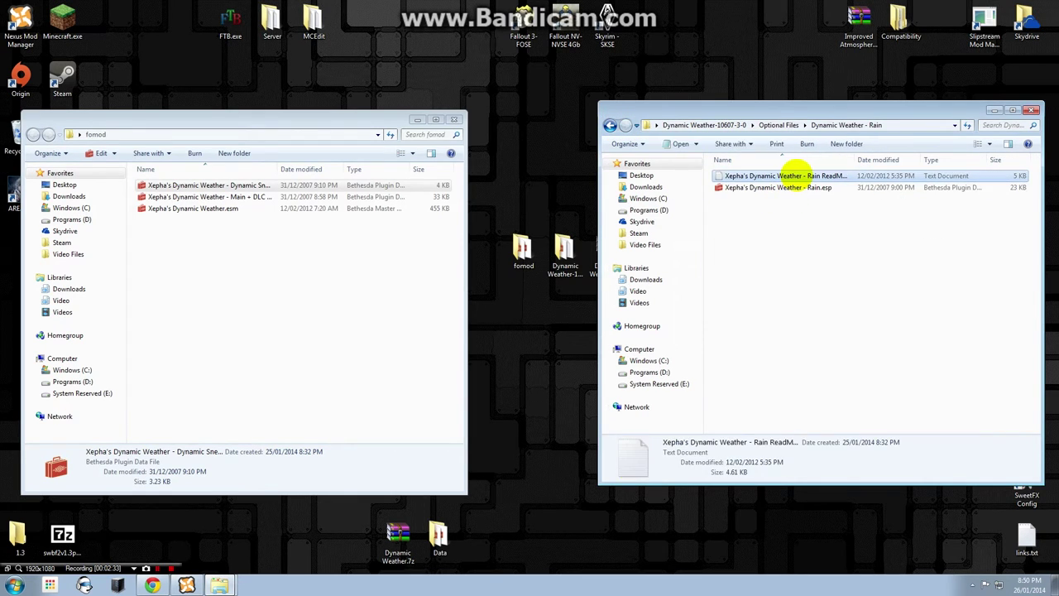
left_click(676, 143)
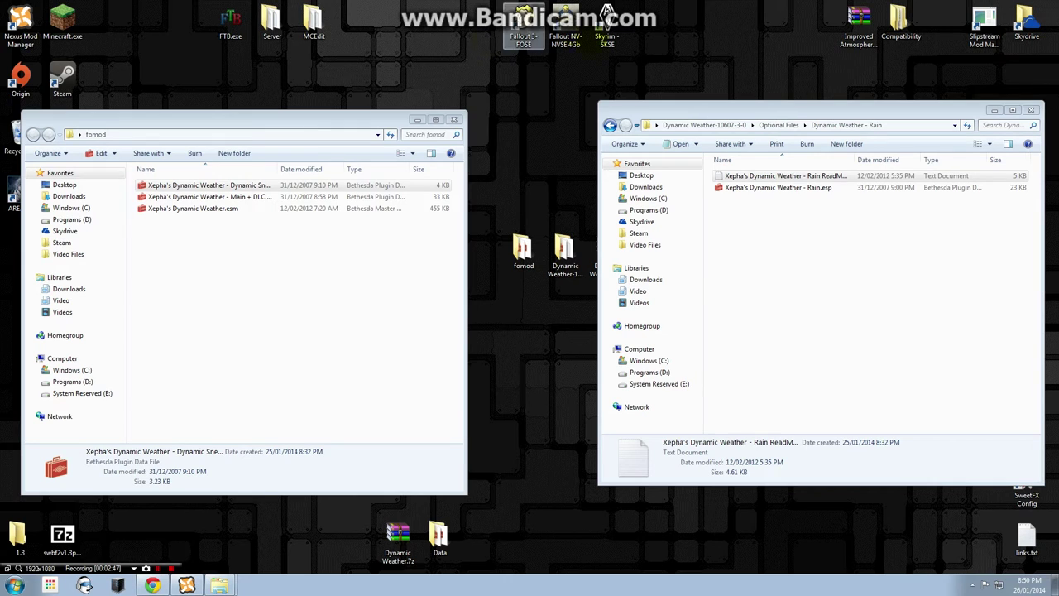
left_click_drag(757, 188, 366, 237)
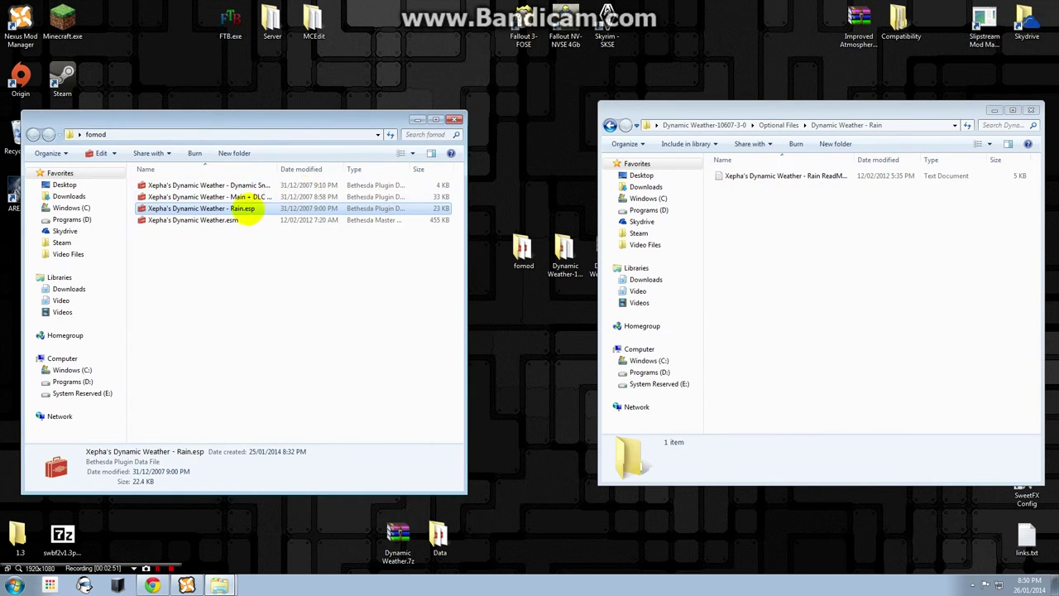
Step: Look through the plugin options in the Sandstorms and Weather Machine subfolders of Optional Files
left_click(779, 125)
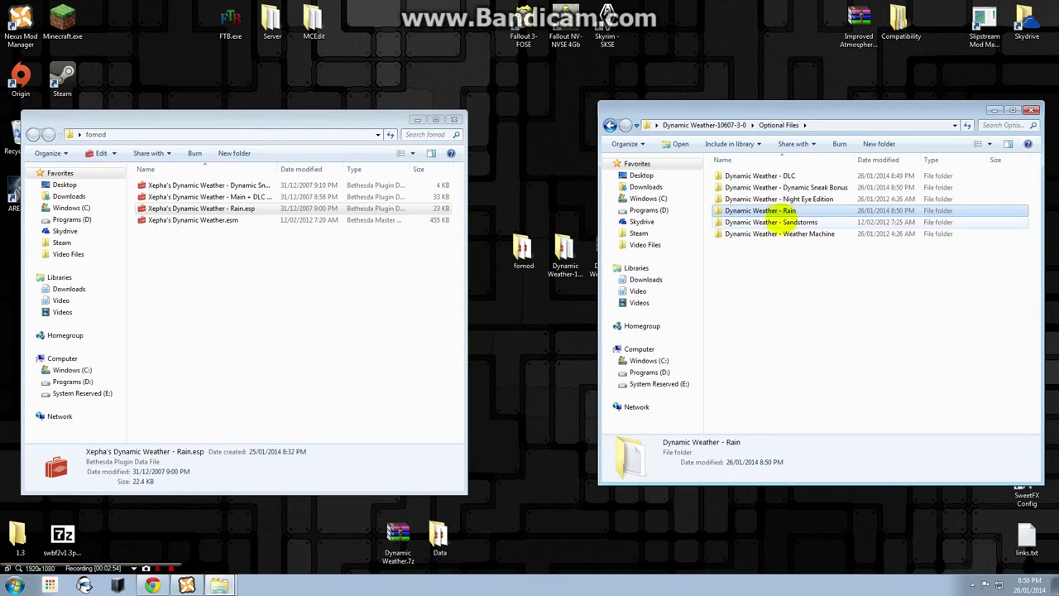
left_click(786, 220)
double_click(786, 220)
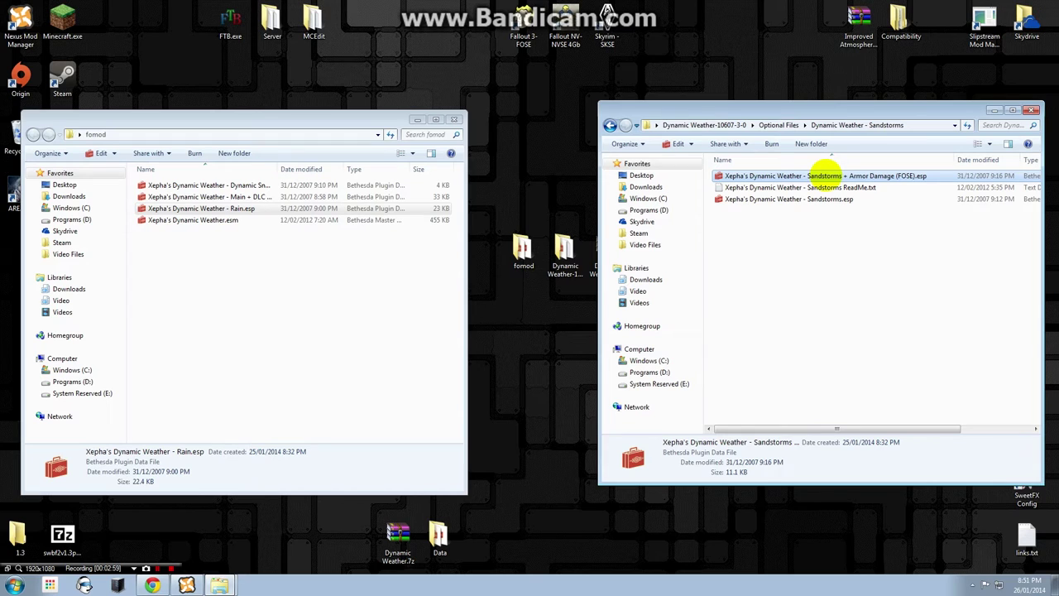
left_click_drag(825, 175, 838, 150)
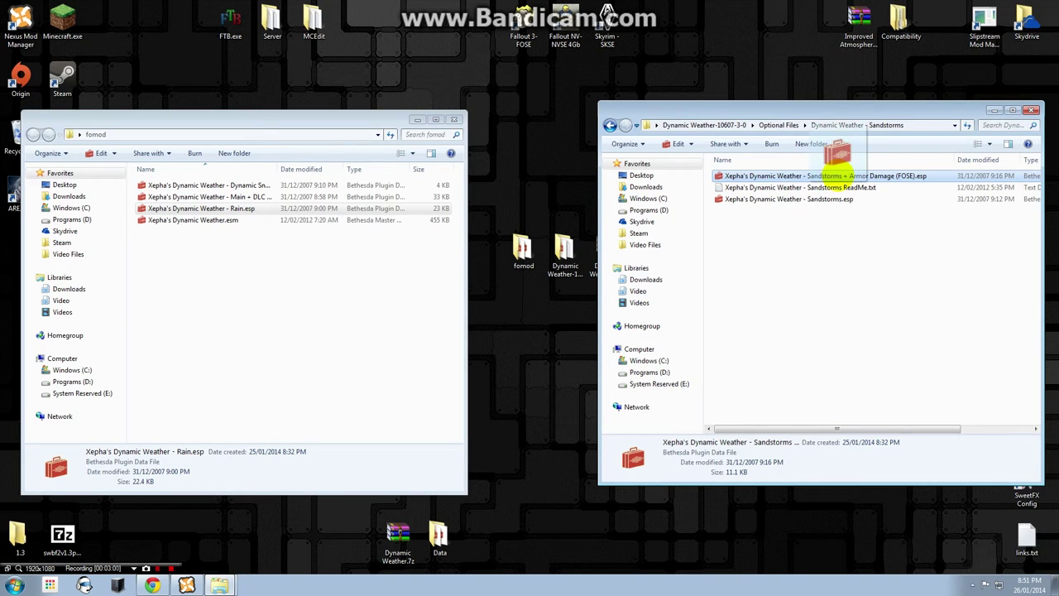
left_click_drag(838, 151, 837, 126)
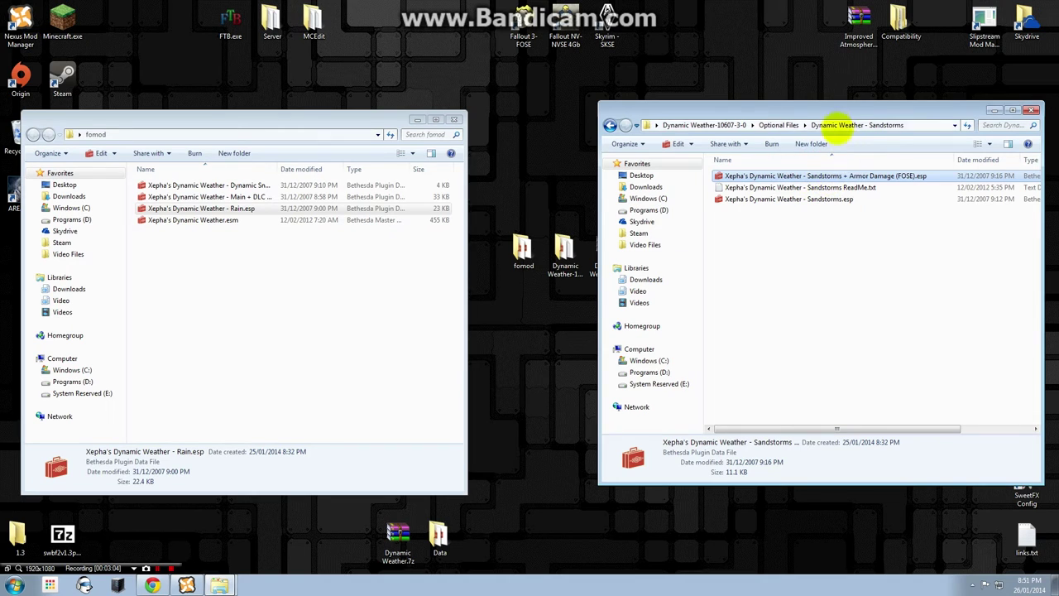
left_click(781, 125)
double_click(797, 234)
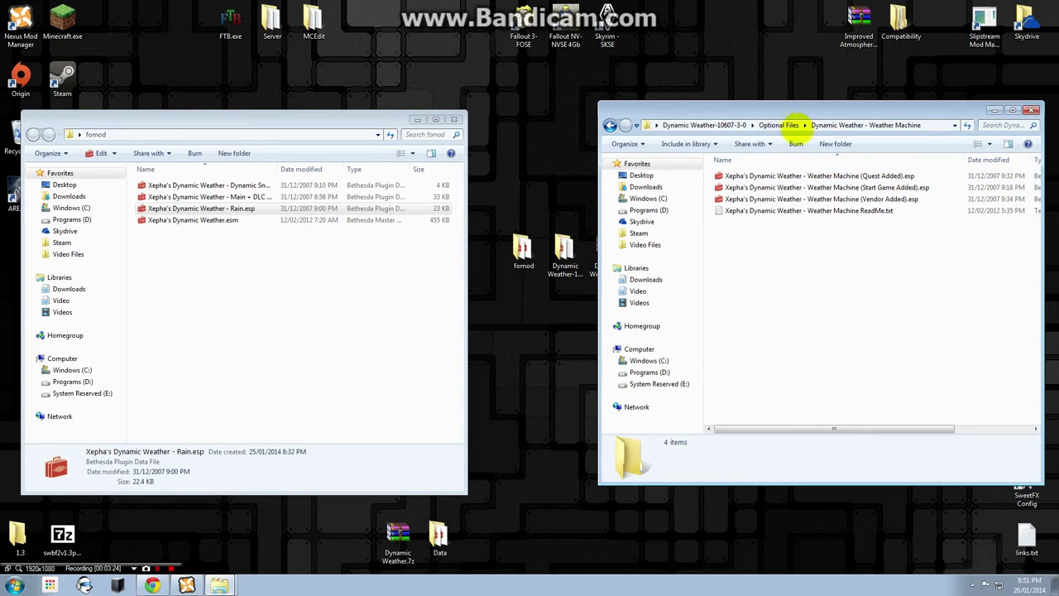
Step: Return to the main Dynamic Weather-10607-3-0 folder and move its Textures folder into the fomod folder
left_click(779, 125)
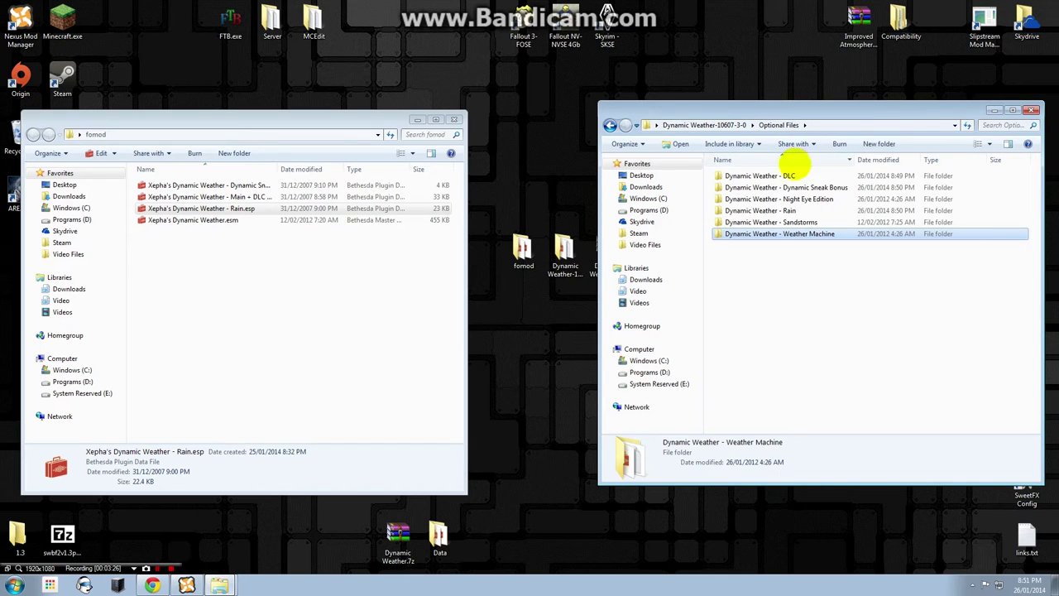
left_click(707, 125)
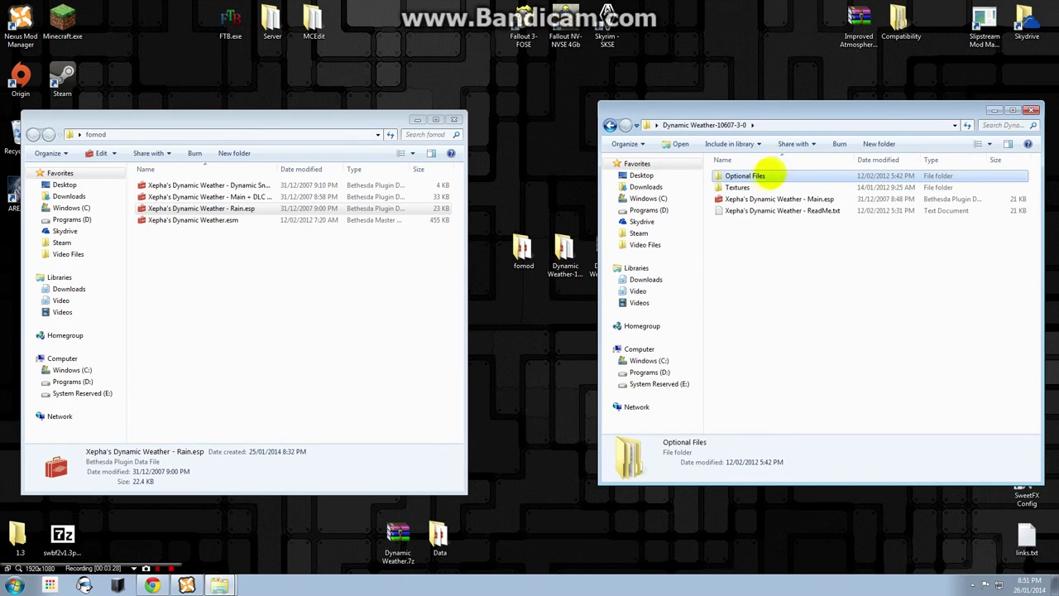
left_click(737, 187)
left_click_drag(455, 271, 351, 294)
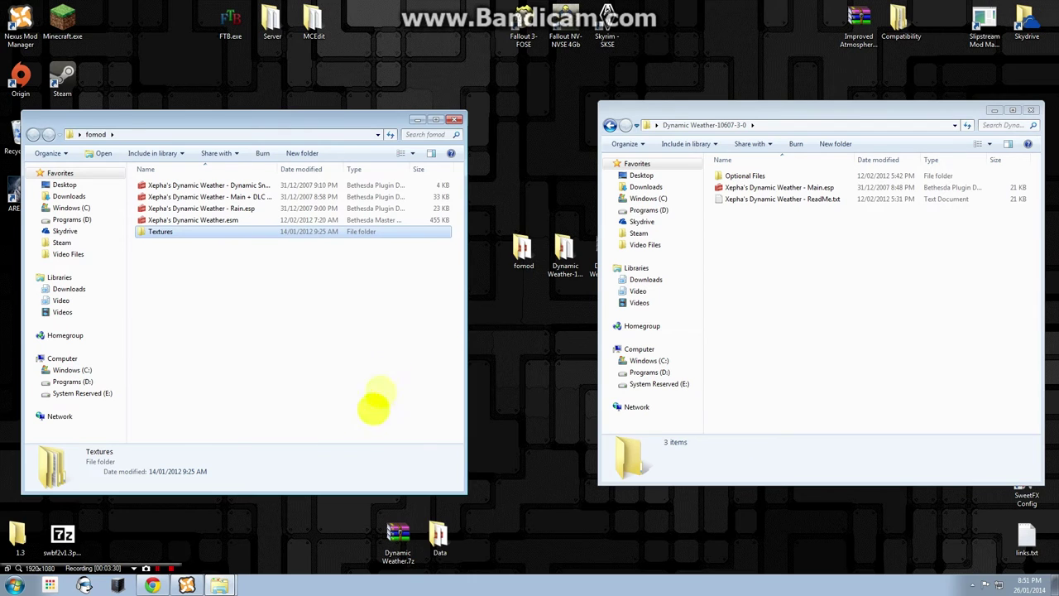
Step: Close the fomod window, then examine the prepared Data folder's plugins and its Textures and Sky subfolders before closing it
left_click(453, 119)
double_click(439, 537)
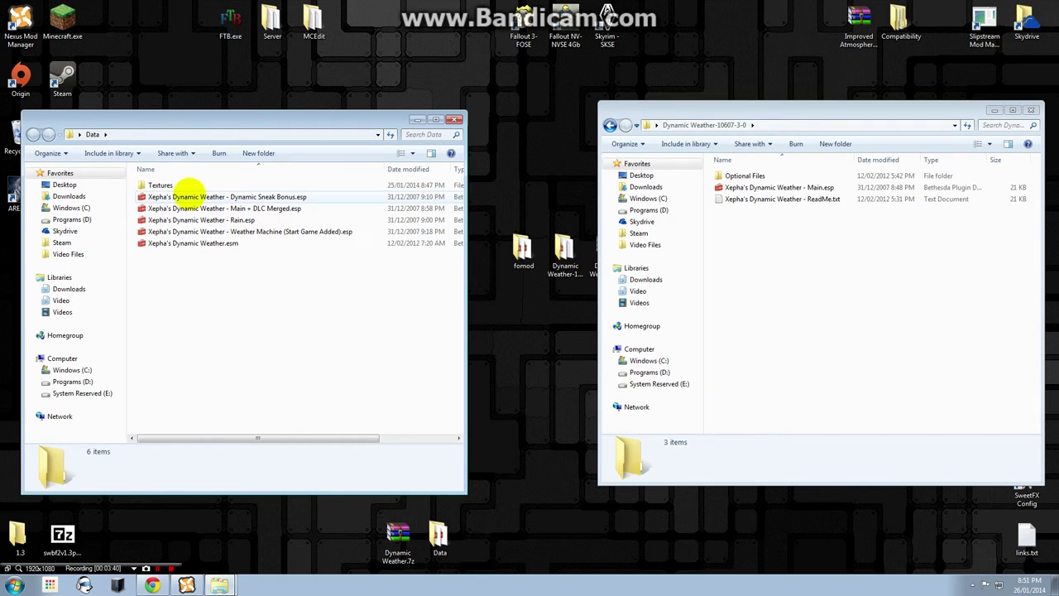
left_click(189, 195)
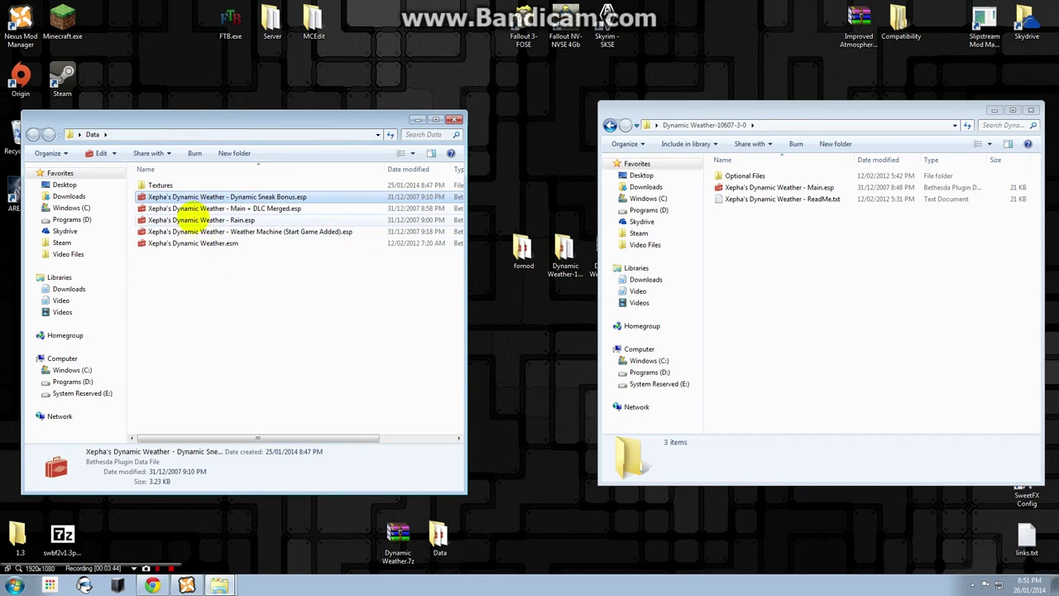
double_click(177, 185)
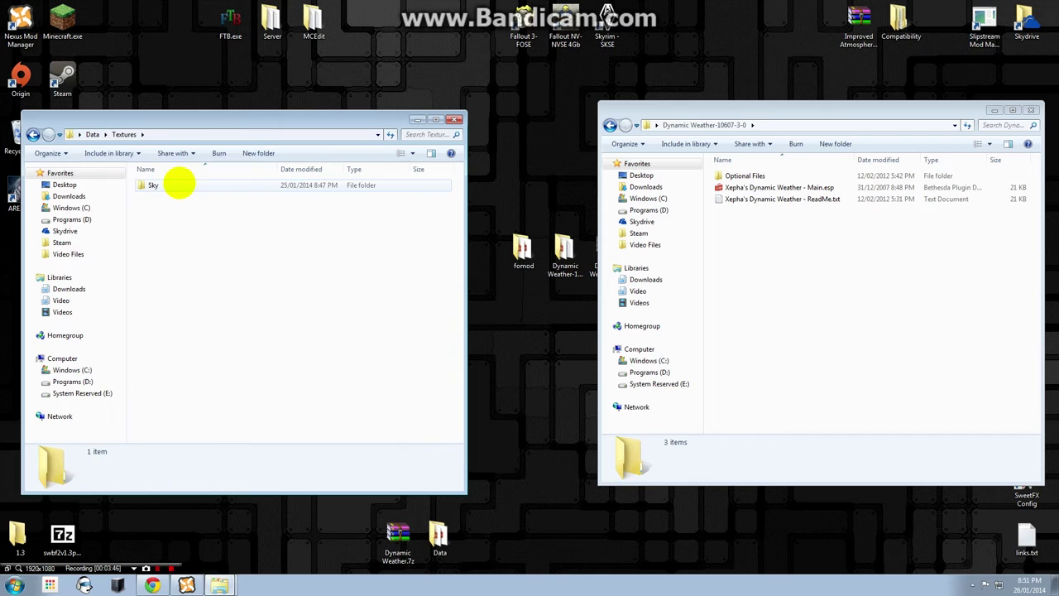
double_click(177, 184)
left_click(33, 134)
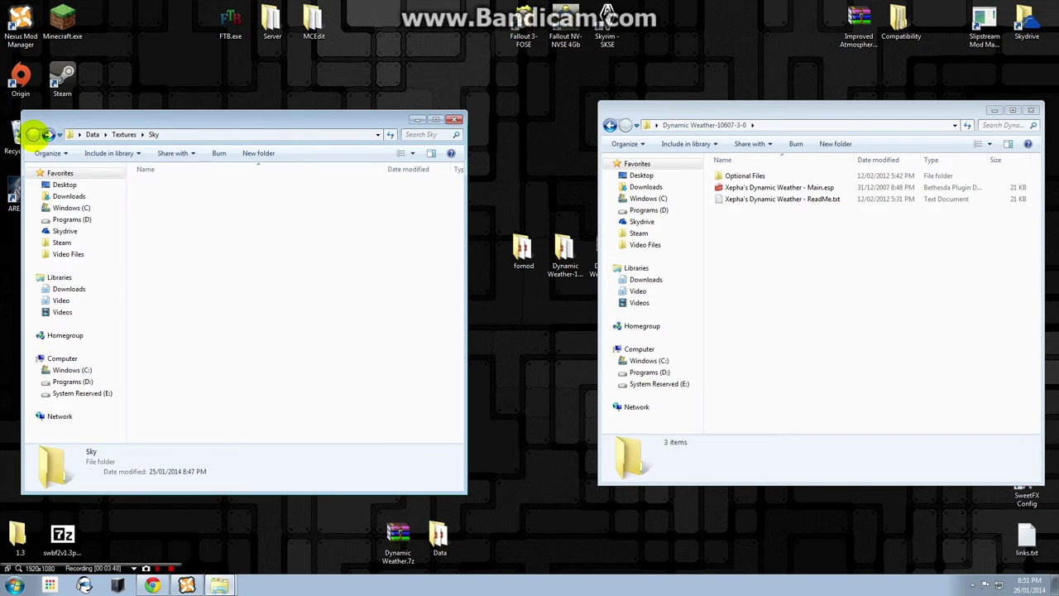
left_click(33, 134)
left_click(454, 119)
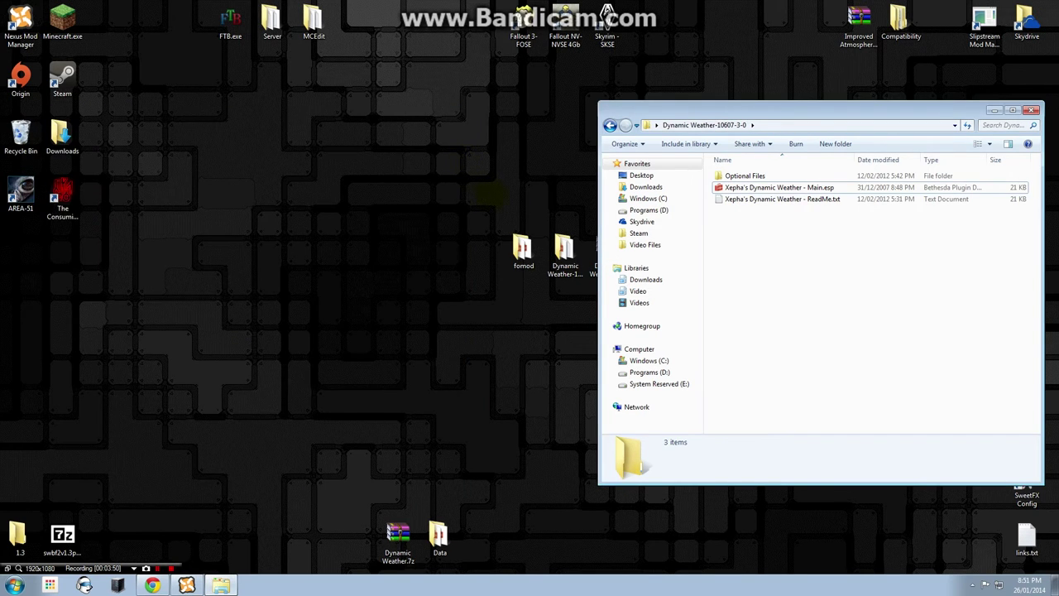
Step: Compress the desktop's Data folder with 7-Zip into Data.7z and move the archive to an empty area of the desktop
right_click(439, 538)
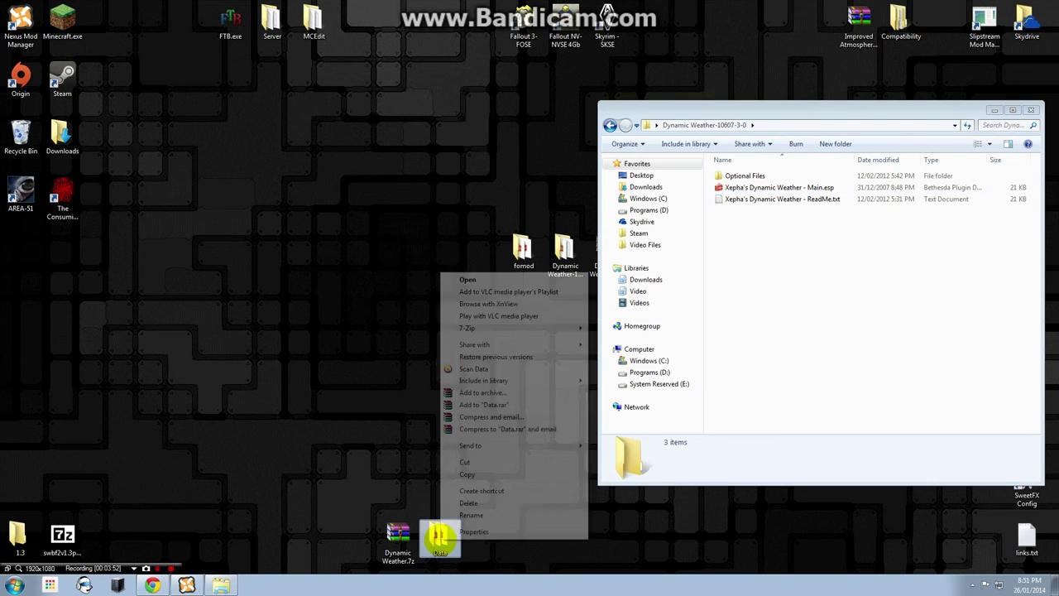
mouse_move(535, 329)
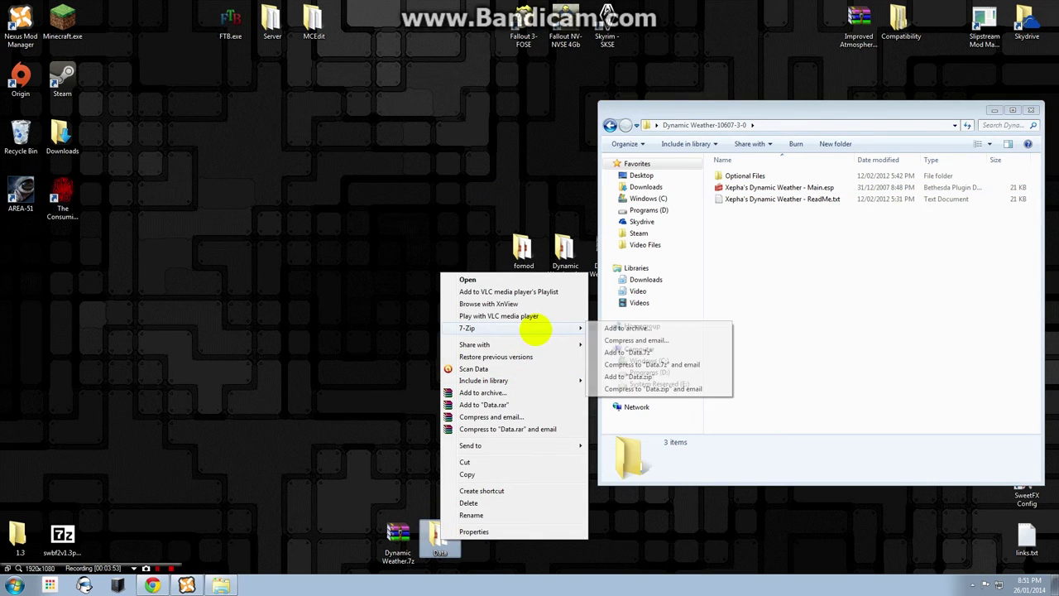
left_click(616, 328)
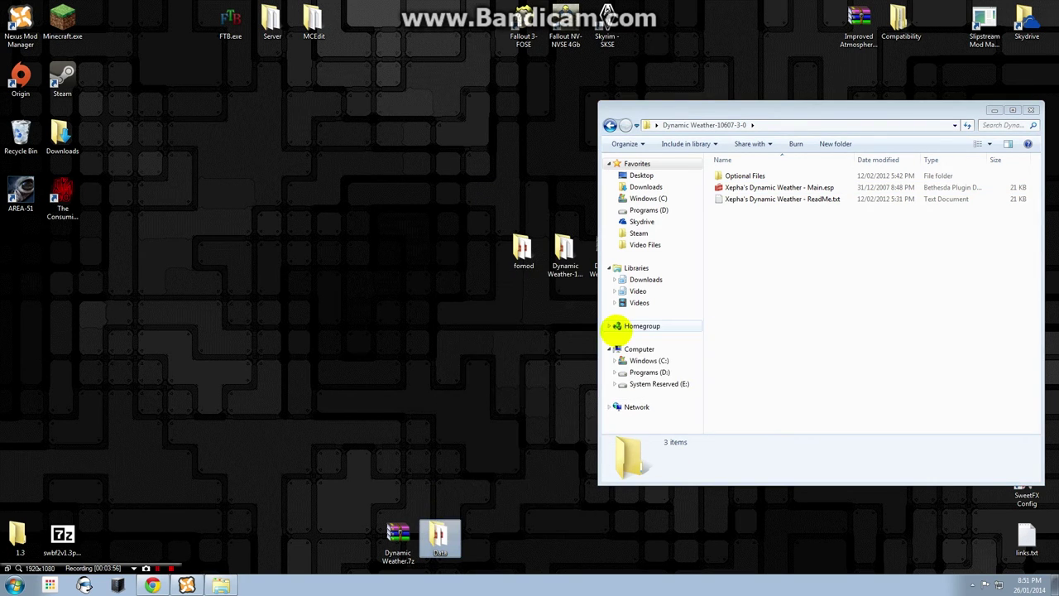
left_click(564, 431)
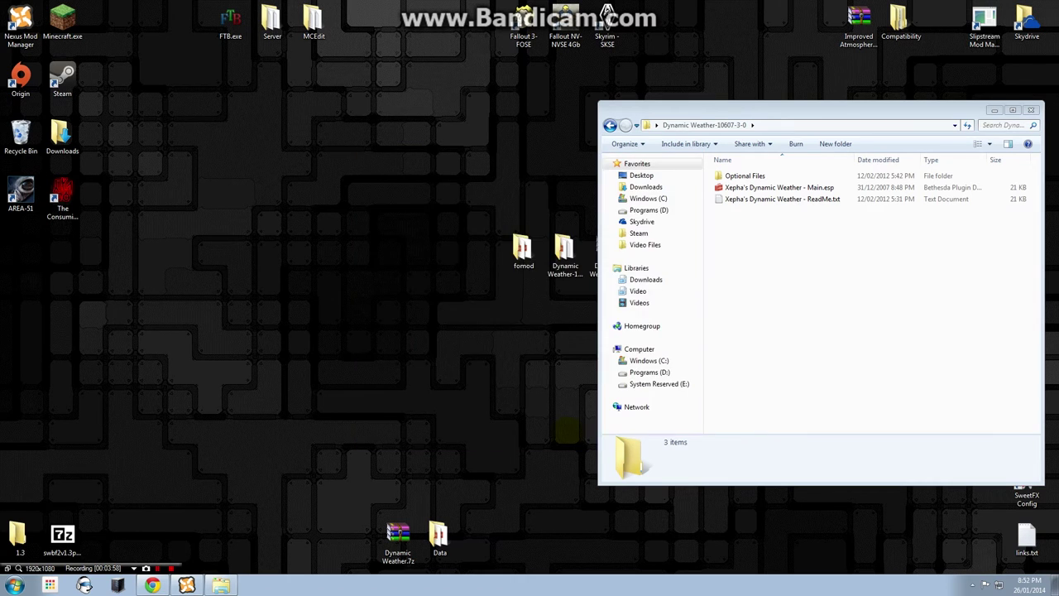
left_click_drag(20, 249, 315, 308)
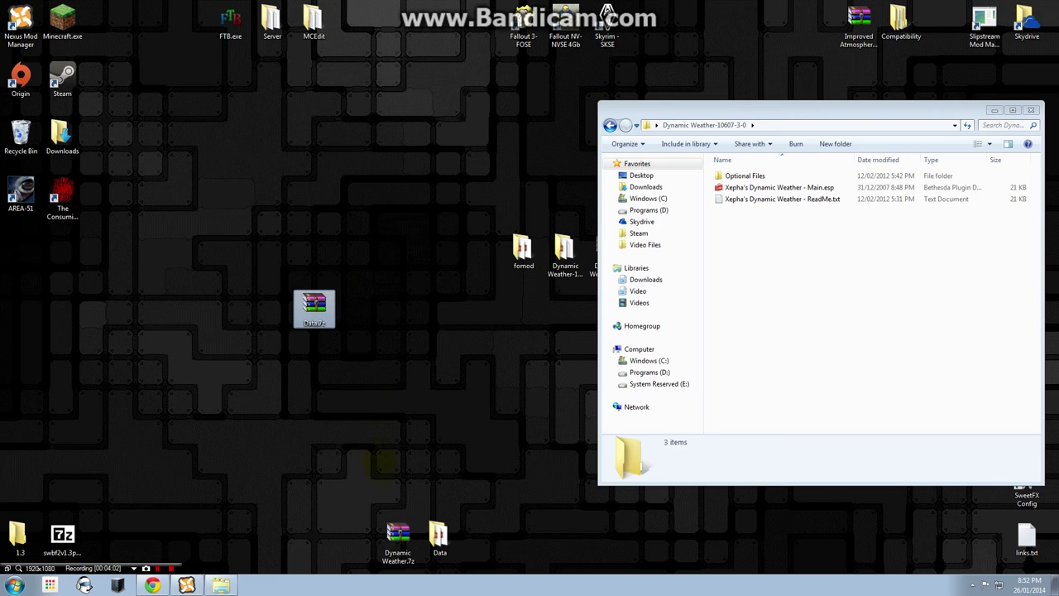
Step: Move Data.7z closer to the desktop's Dynamic Weather.7z, and examine the Data folder inside Dynamic Weather.7z before closing the archive
left_click_drag(314, 306, 322, 488)
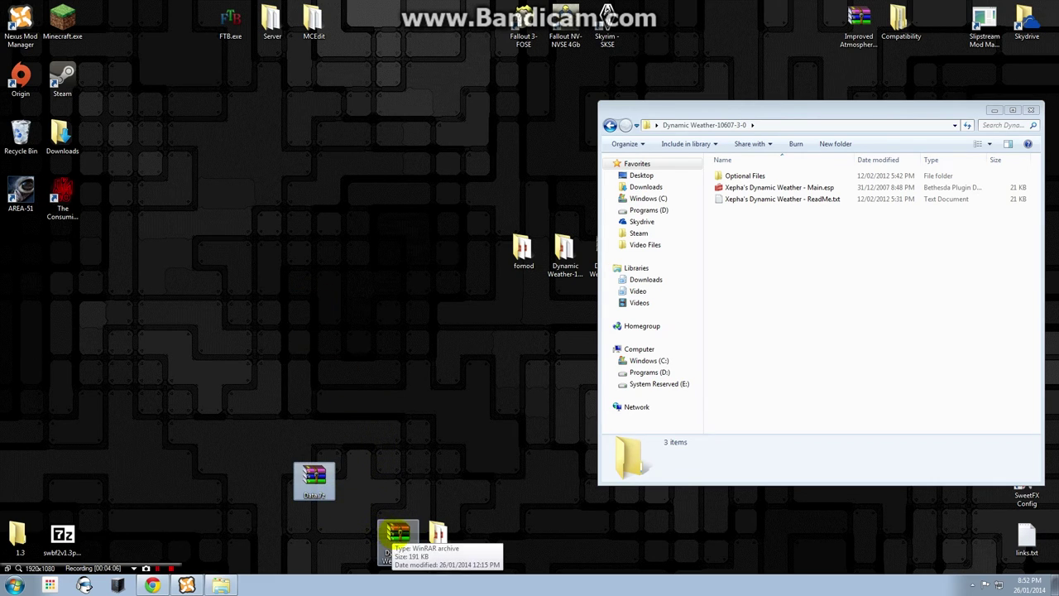
left_click(398, 539)
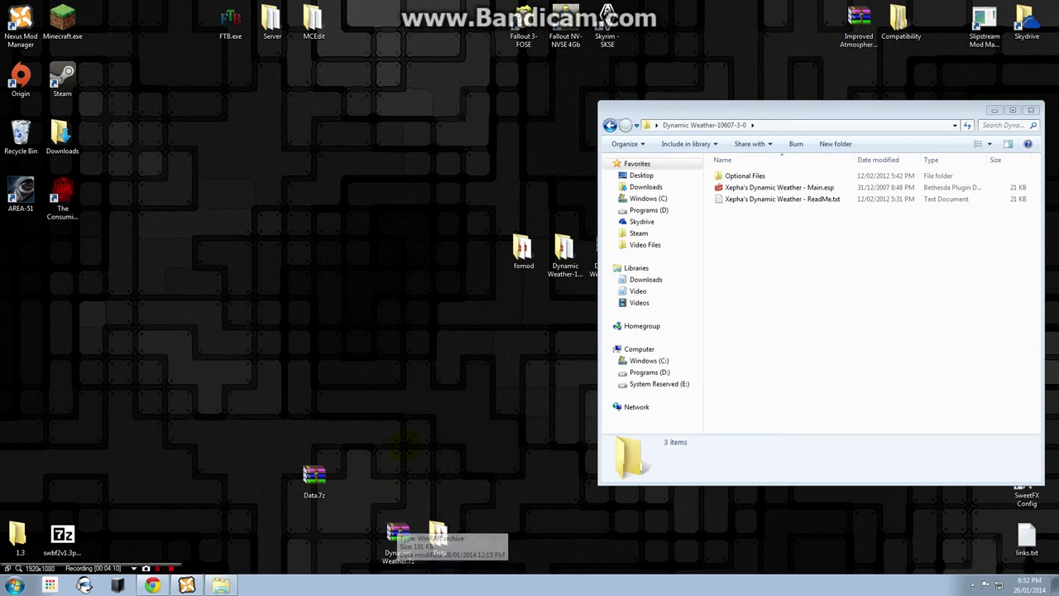
left_click(405, 445)
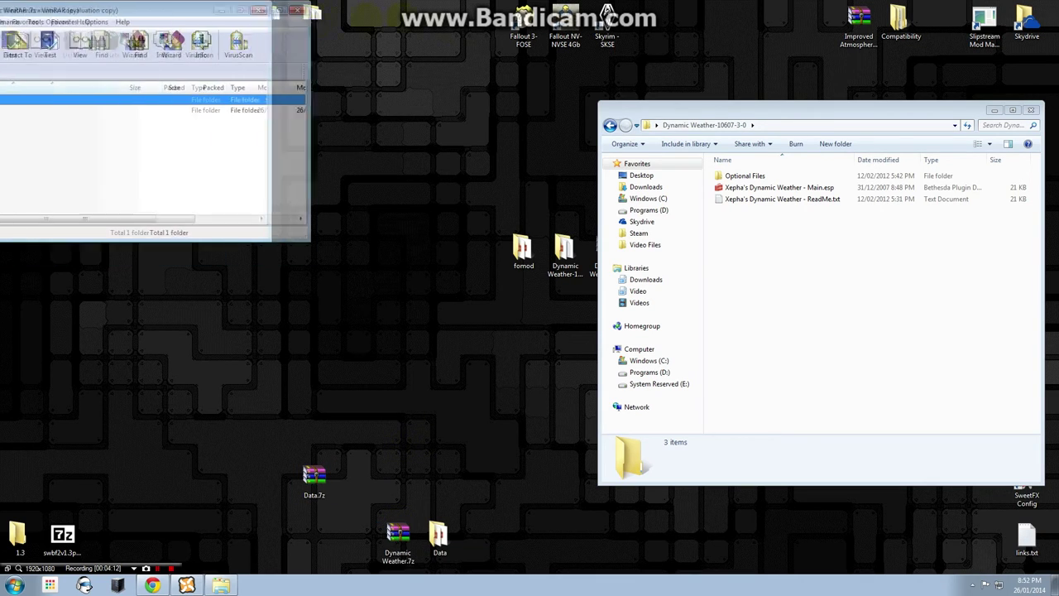
left_click(612, 258)
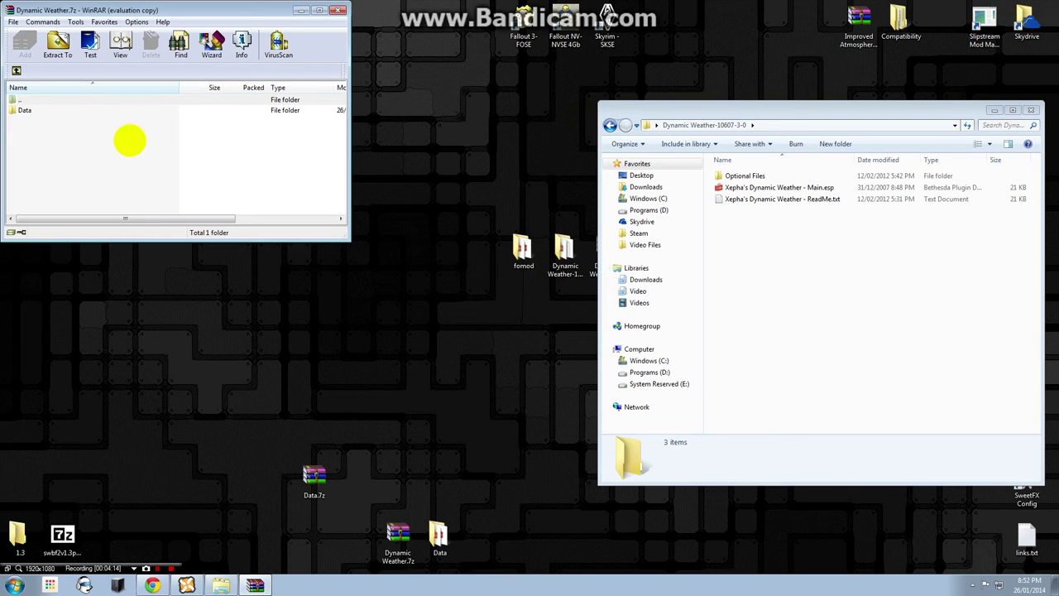
left_click(338, 10)
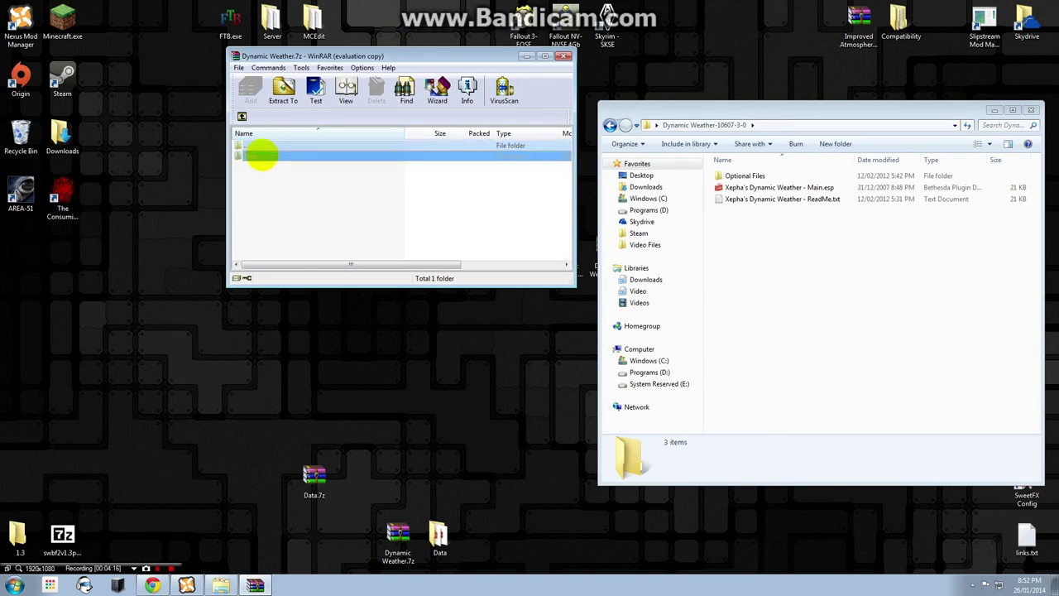
double_click(260, 155)
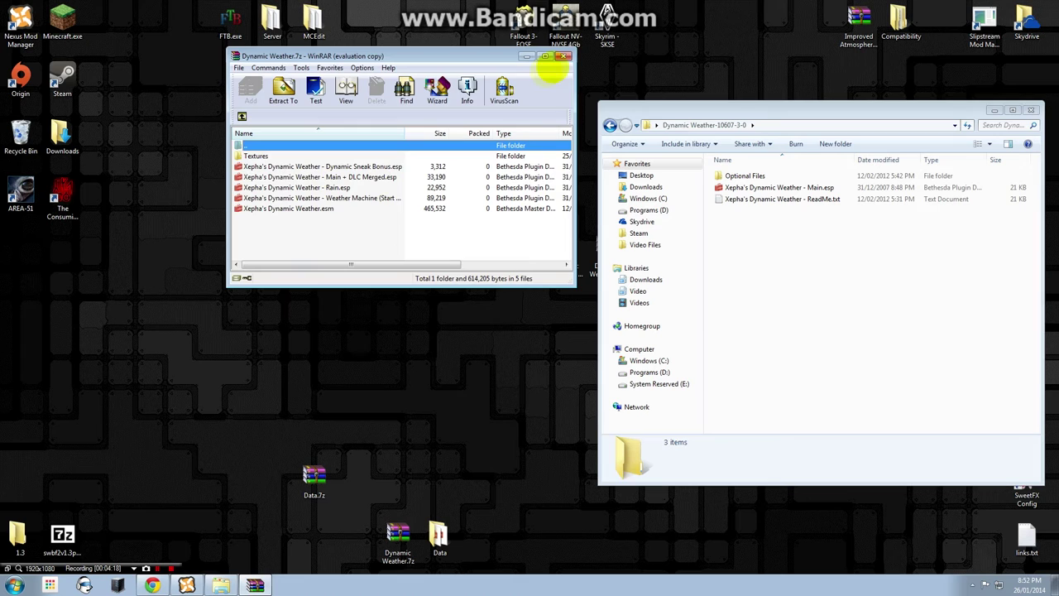
left_click(563, 55)
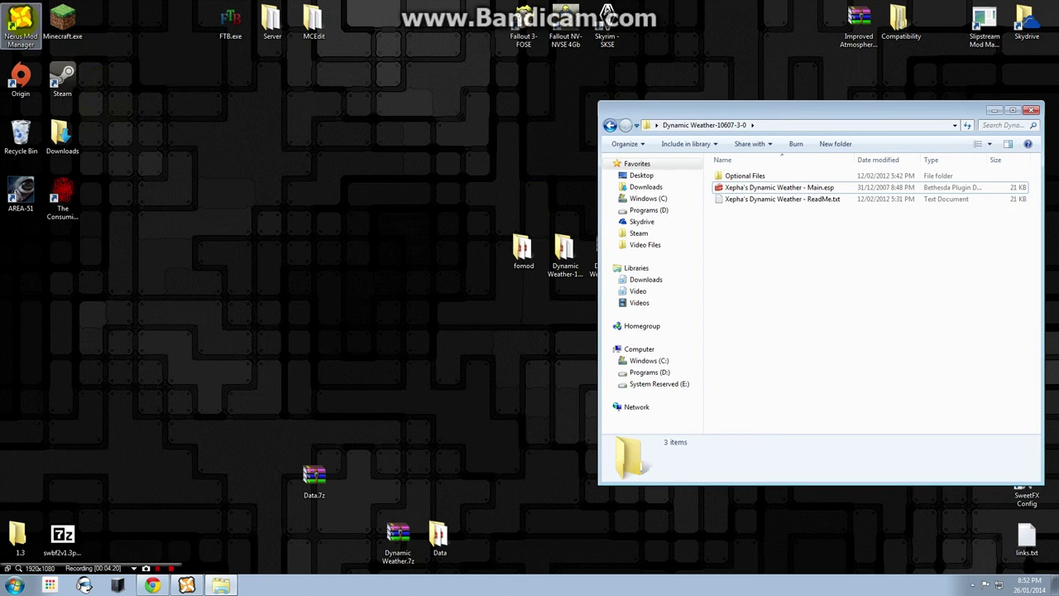
Step: Switch to Nexus Mod Manager and activate the Dynamic Weather mod in the Unassigned category
left_click(186, 585)
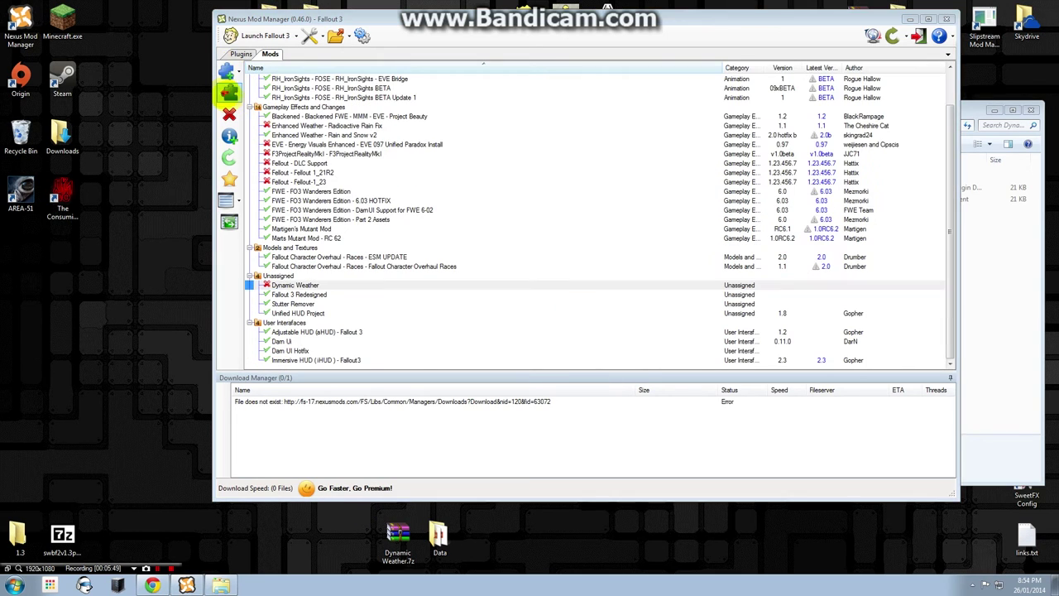
left_click(230, 94)
left_click(579, 328)
left_click(231, 91)
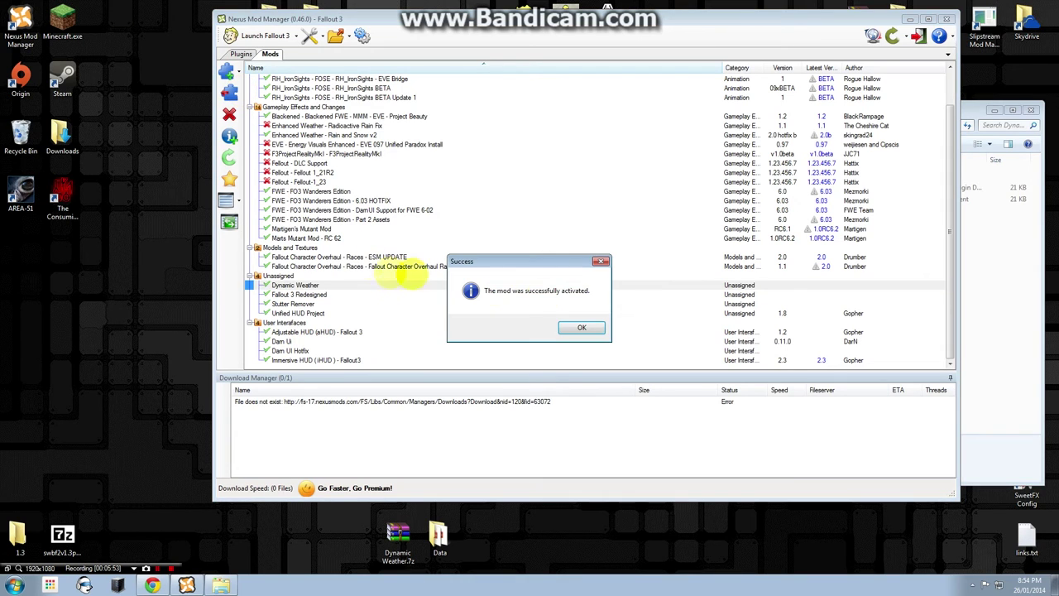
left_click(581, 327)
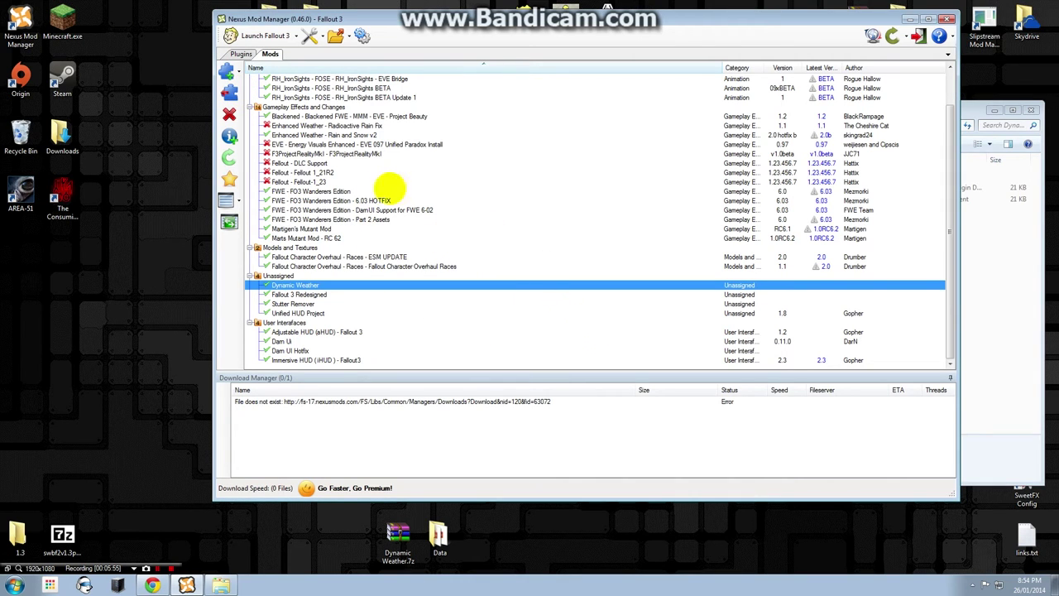
Step: View the details of the Fellout - DLC Support and F3ProjectRealityMkI mods
left_click(311, 163)
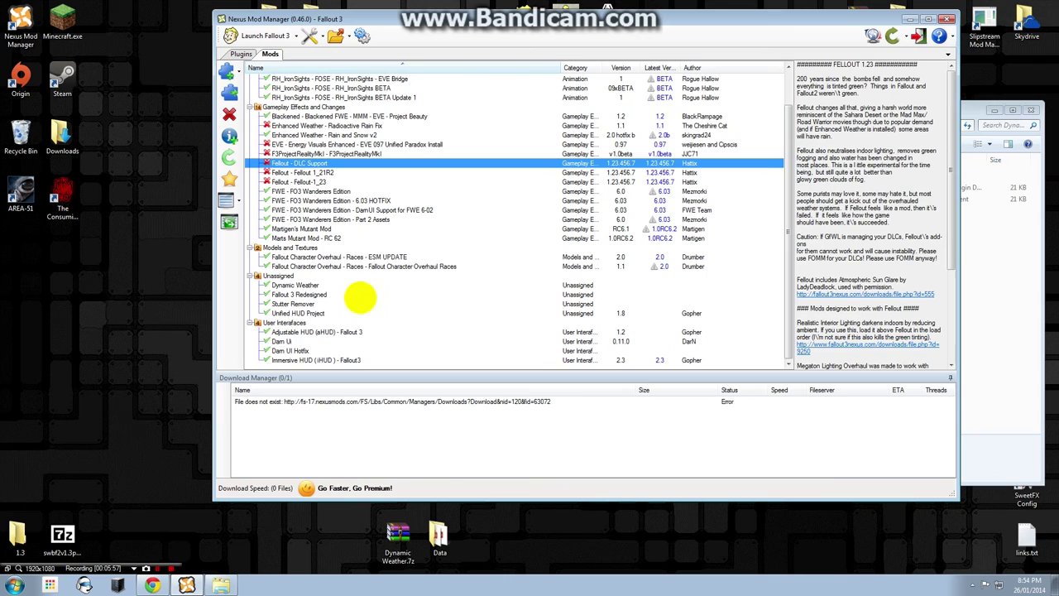
left_click(325, 153)
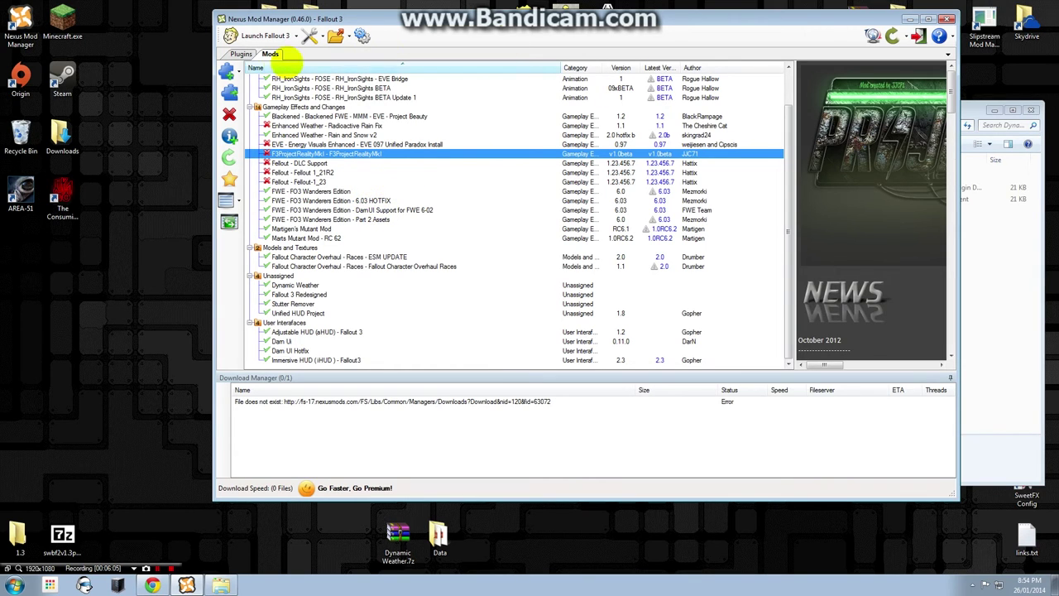
Step: Inspect Xepha's Dynamic Weather - Rain.esp in the plugin load order with names widened, and view the Enhanced Weather - Rain and Snow v2 mod's description
left_click(240, 53)
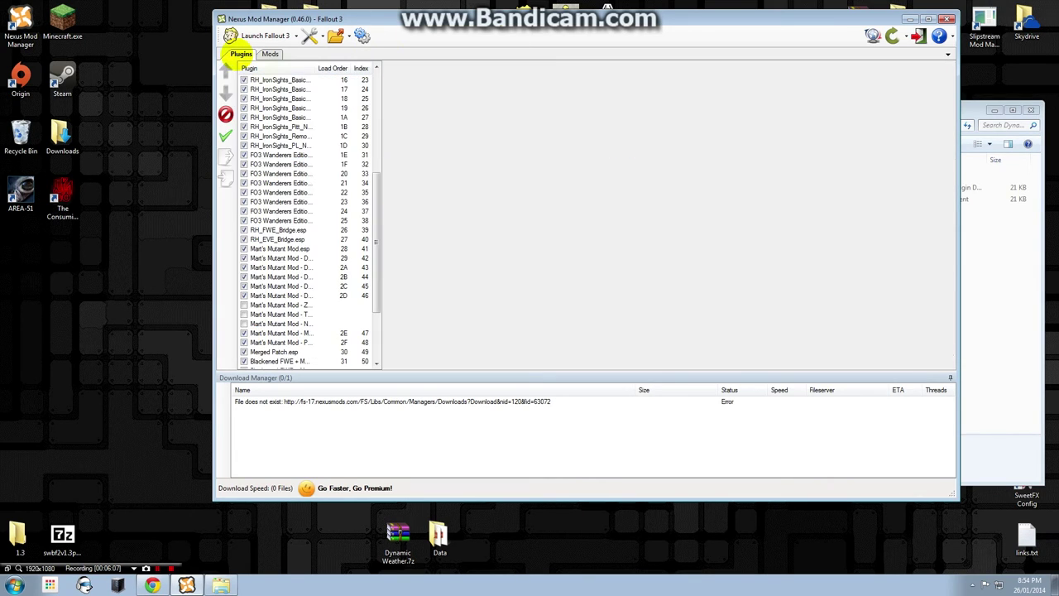
left_click_drag(376, 224, 390, 347)
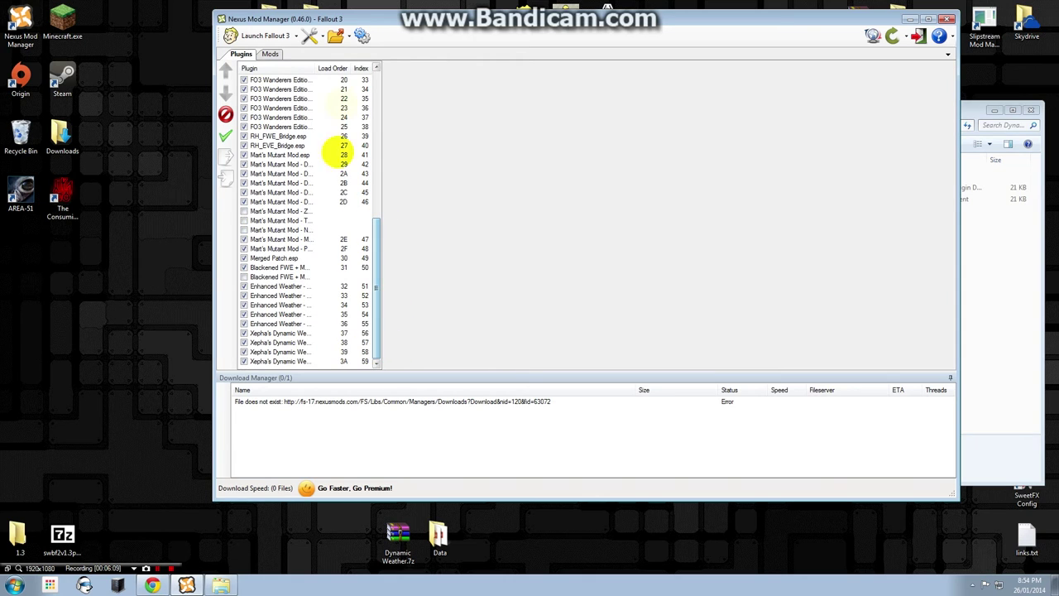
left_click_drag(329, 68, 641, 134)
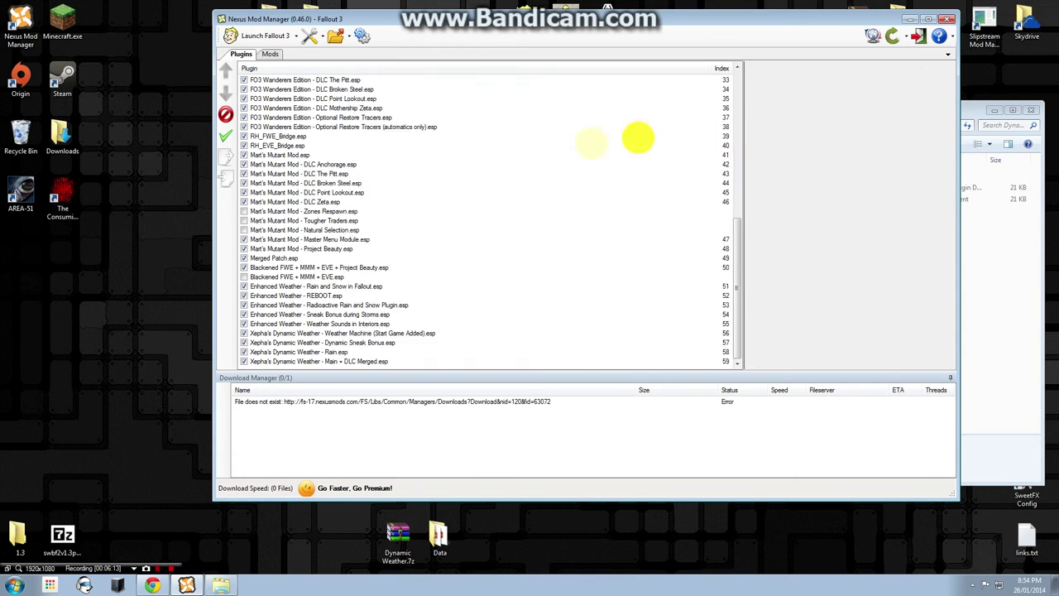
left_click(349, 352)
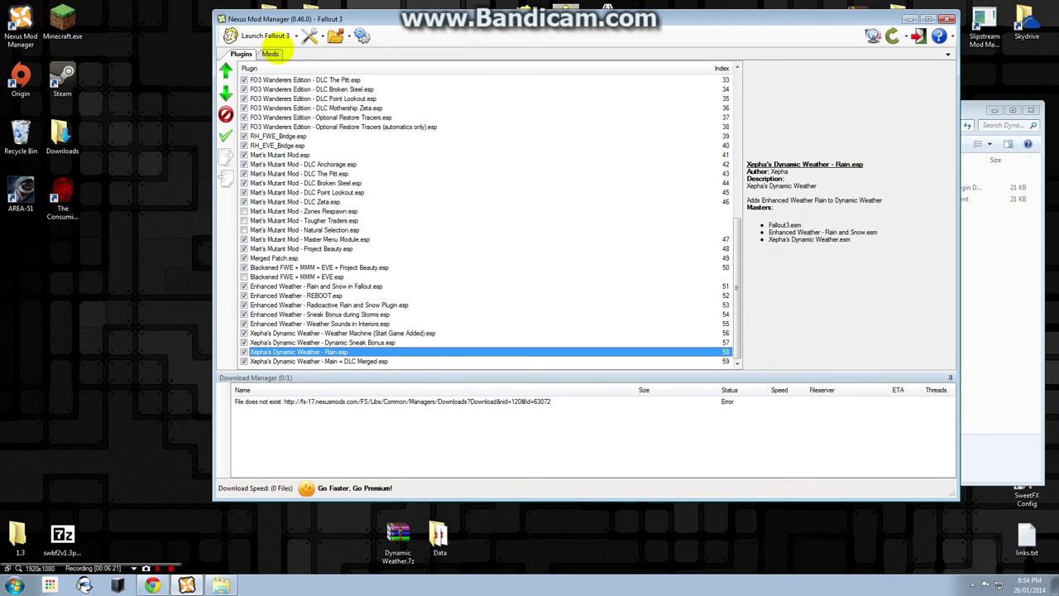
left_click(271, 54)
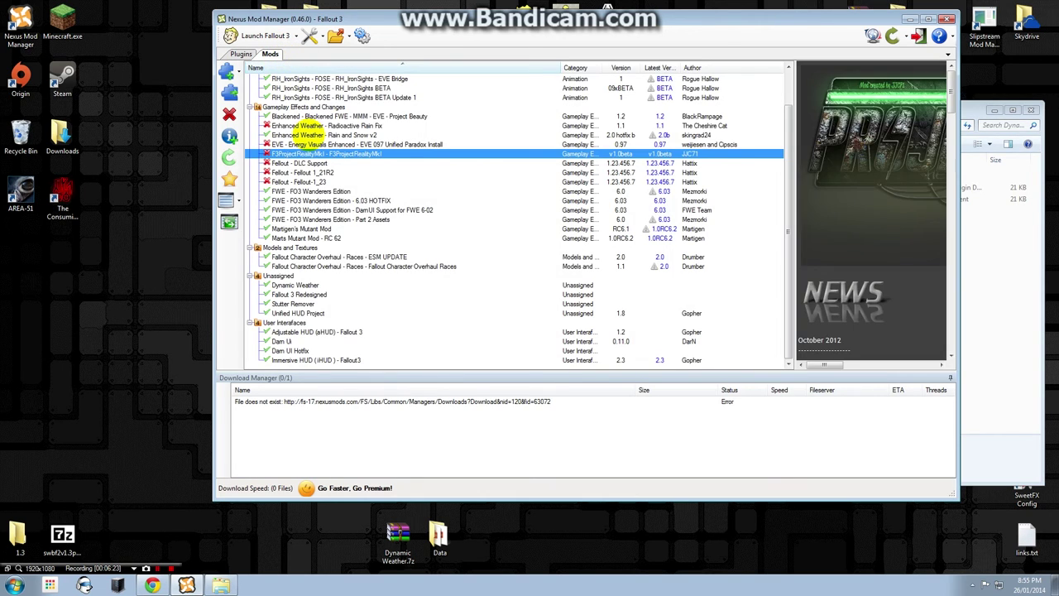
left_click(302, 135)
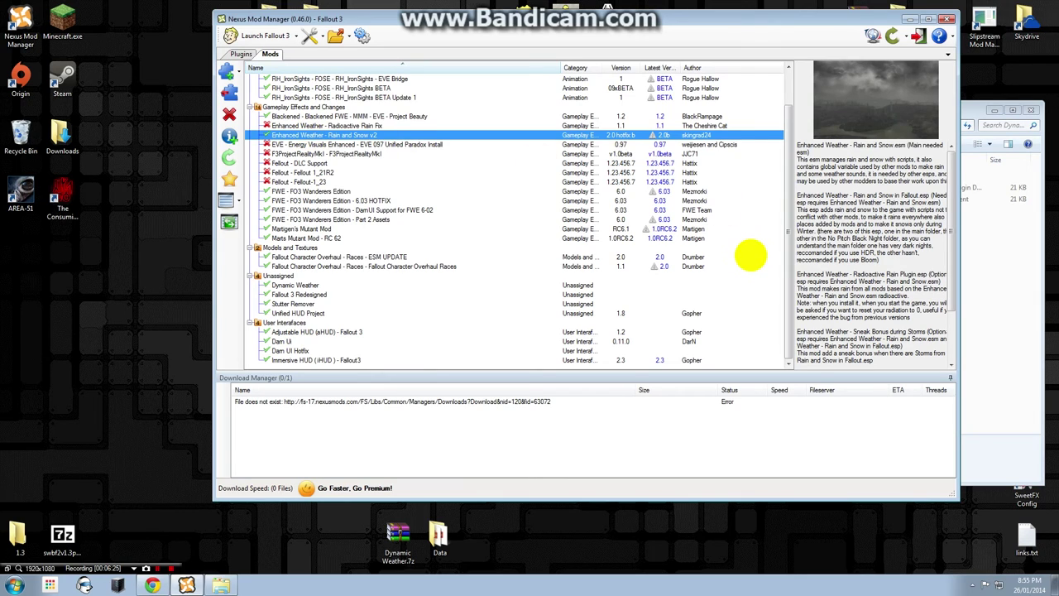